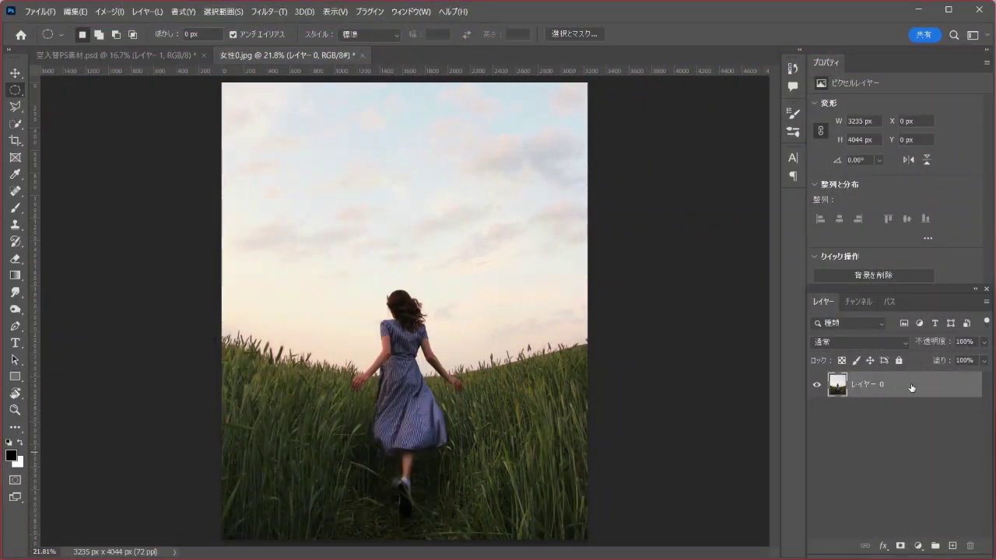
# Step: Replace the pale cloudy sky with Sky Replacement's default clear blue sky
pyautogui.click(78, 12)
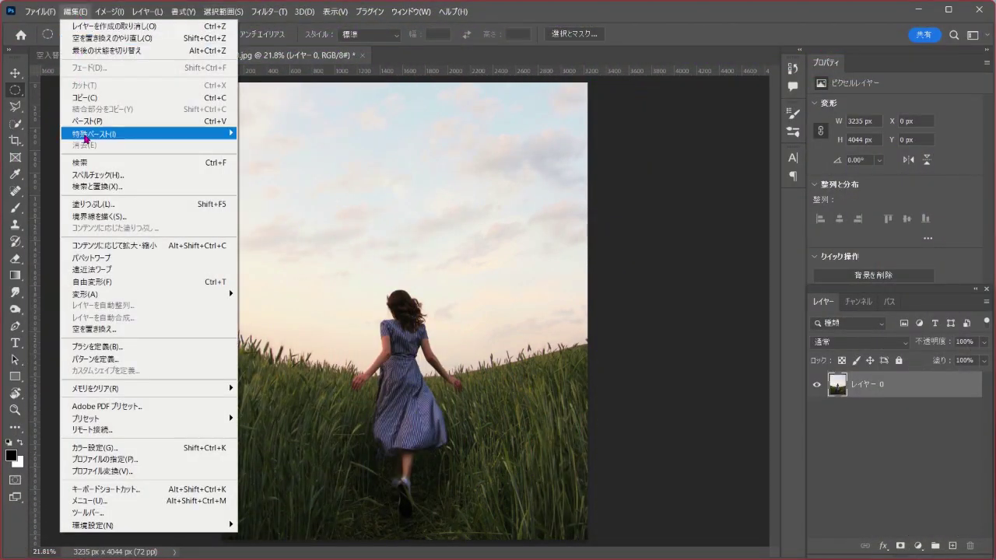
pyautogui.click(179, 331)
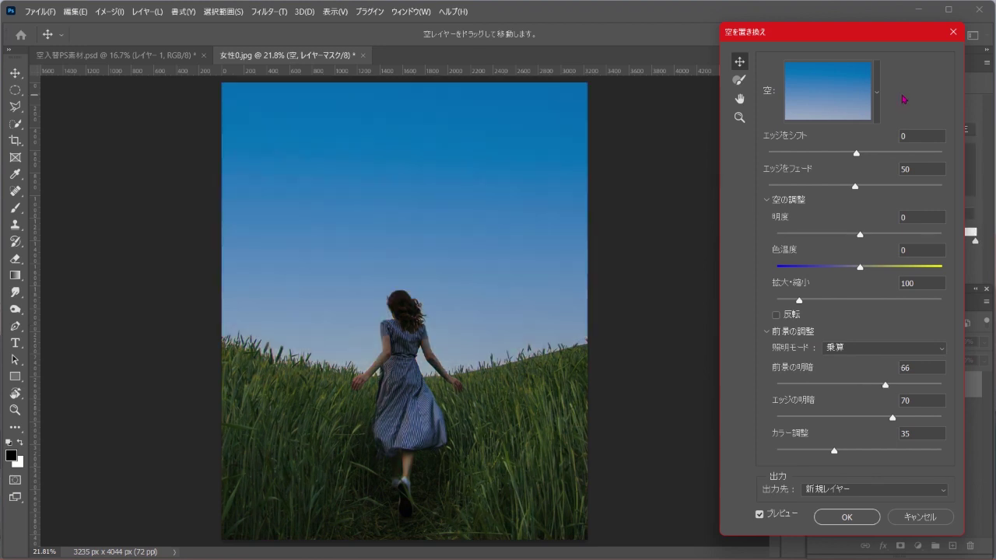
pyautogui.click(849, 517)
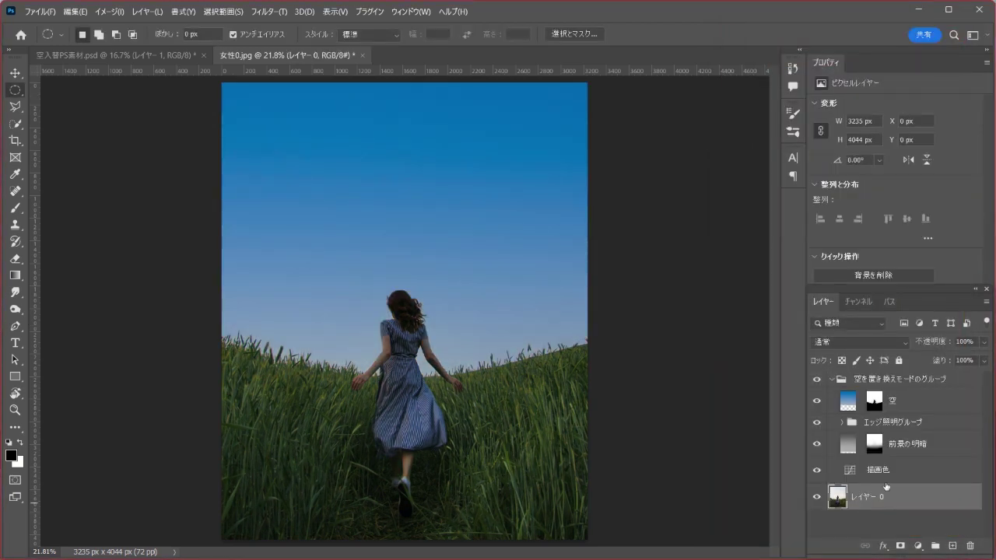
# Step: Delete the エッジ照明グループ, 前景の明暗 and 描画色 lighting layers
pyautogui.click(892, 423)
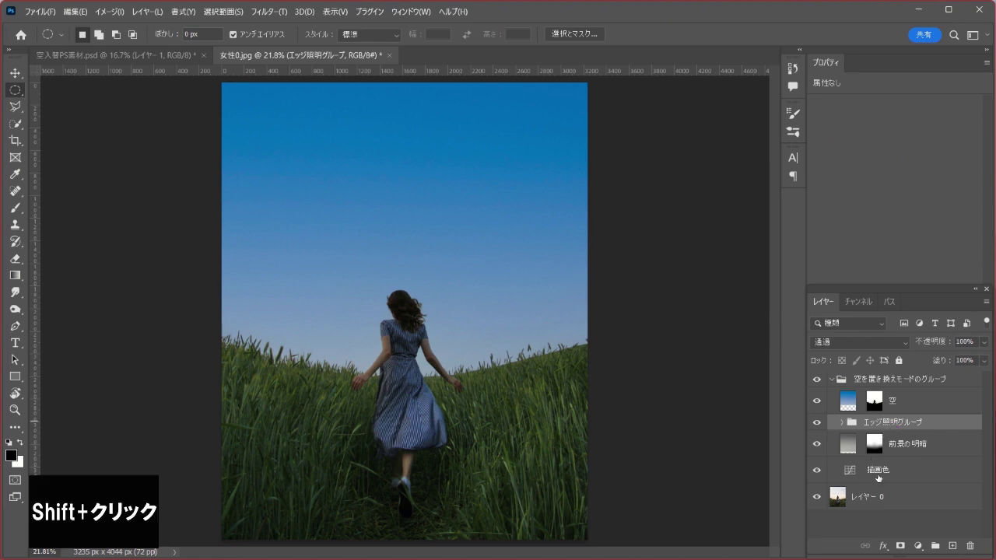
pyautogui.keyDown('shift'); pyautogui.click(929, 472); pyautogui.keyUp('shift')
pyautogui.moveTo(951, 469); pyautogui.dragTo(969, 545)
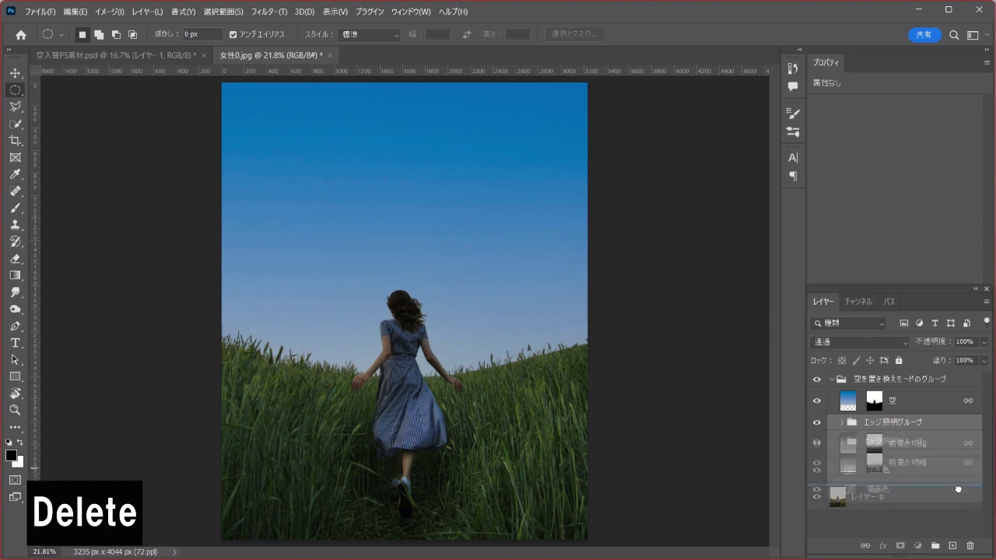
# Step: Delete the sky replacement group only, keeping the masked 空 layer
pyautogui.rightClick(917, 381)
pyautogui.rightClick(948, 379)
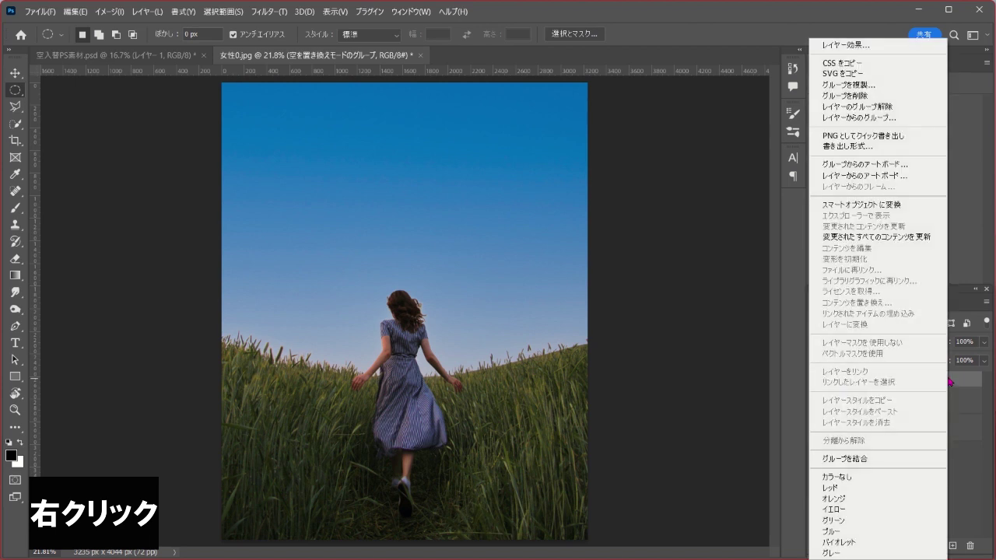
pyautogui.click(886, 97)
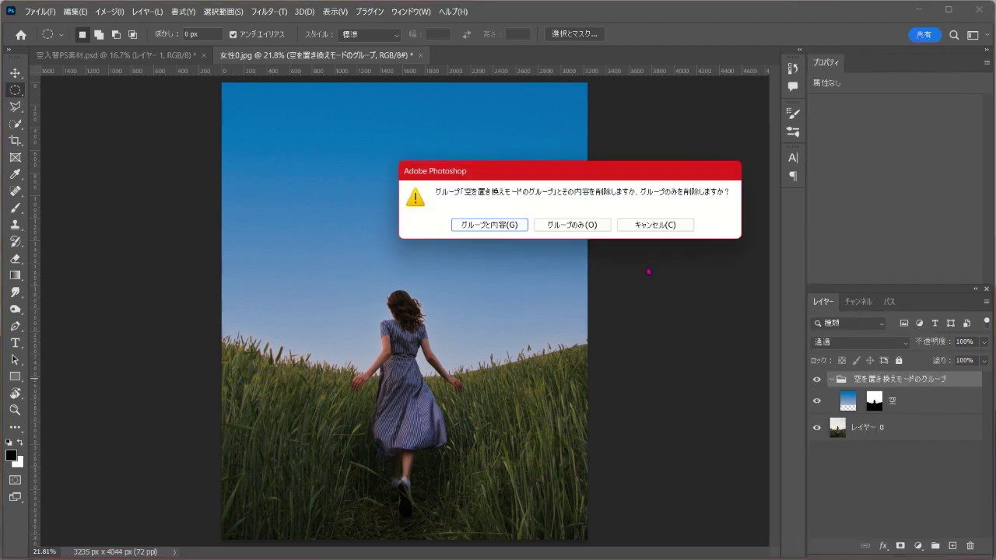
pyautogui.click(577, 225)
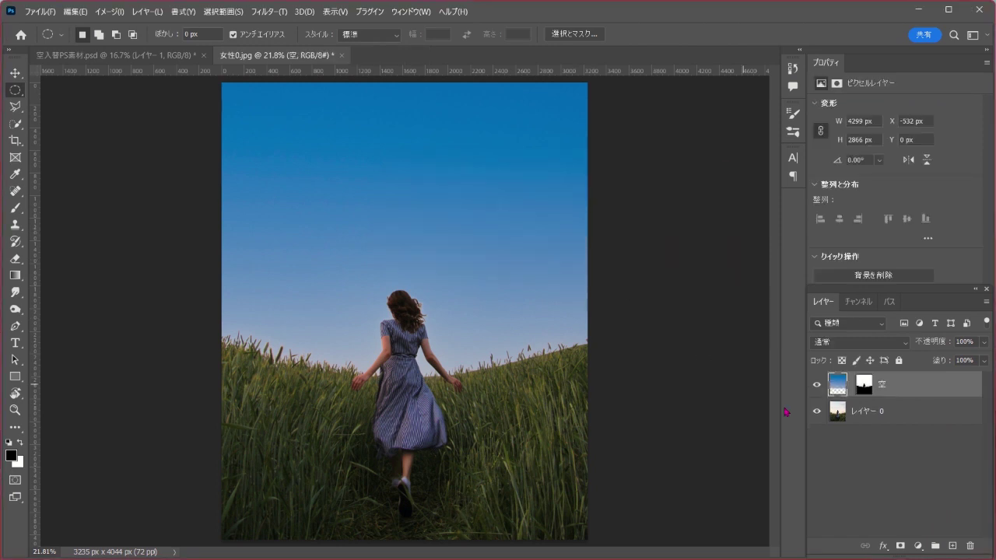
# Step: Duplicate レイヤー 0 and copy the 空 sky mask onto the duplicate
pyautogui.click(895, 411)
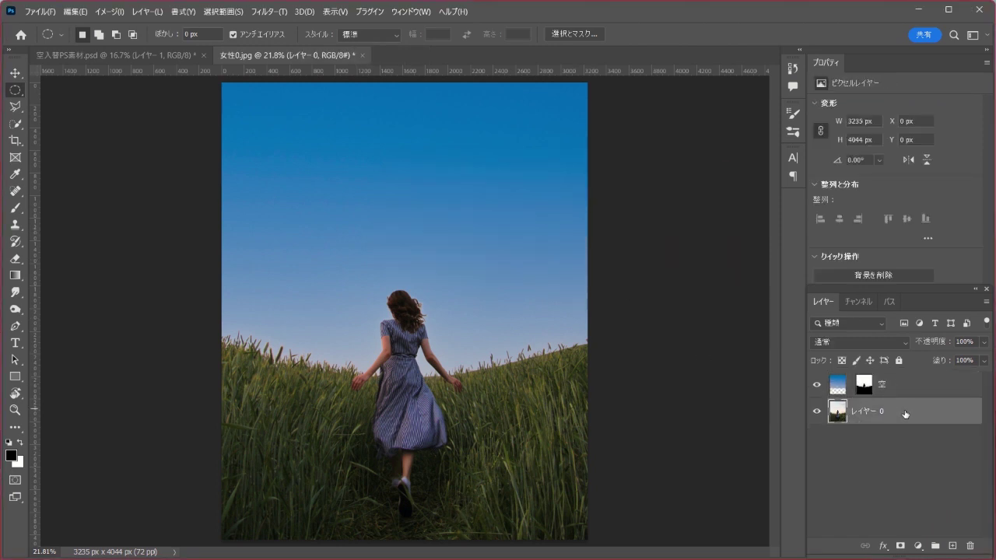
pyautogui.hotkey('ctrl', 'j')
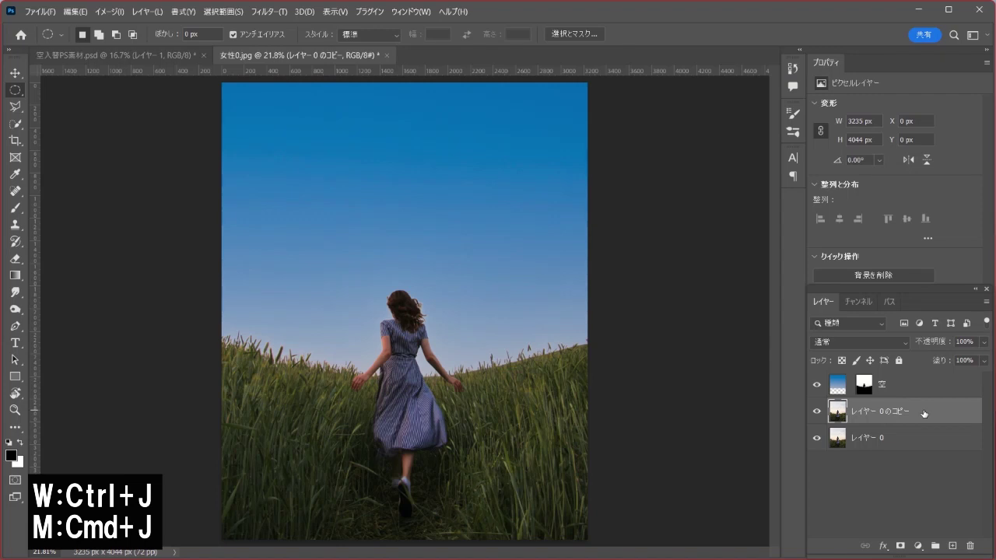
pyautogui.click(862, 383)
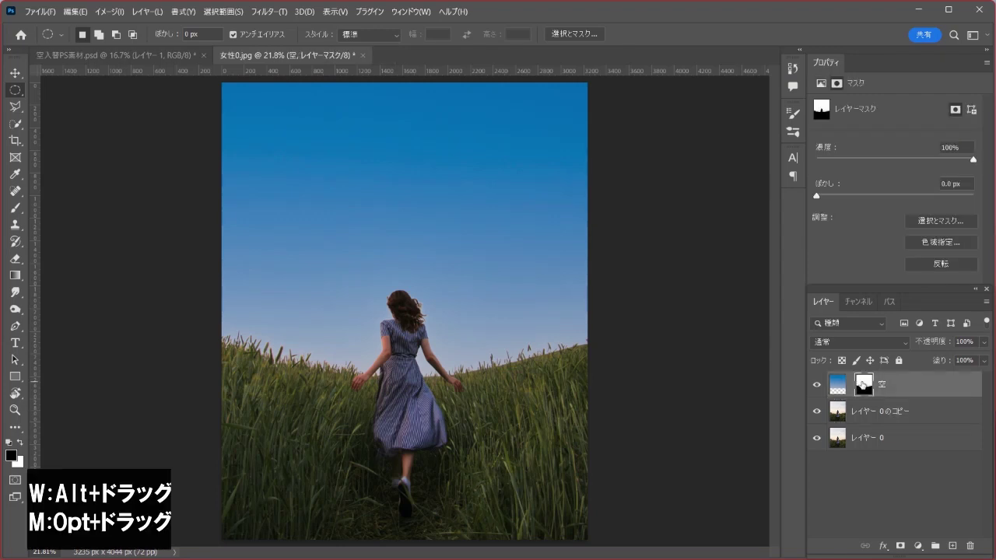
pyautogui.moveTo(861, 383); pyautogui.dragTo(867, 410)
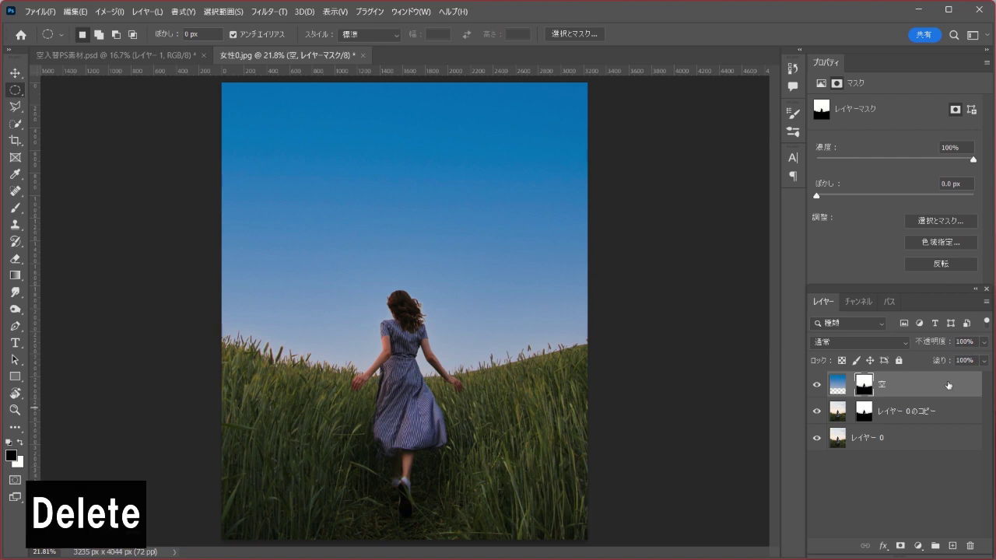
# Step: Delete the 空 blue sky layer and invert the copy's mask to keep girl and grass
pyautogui.moveTo(948, 387); pyautogui.dragTo(969, 545)
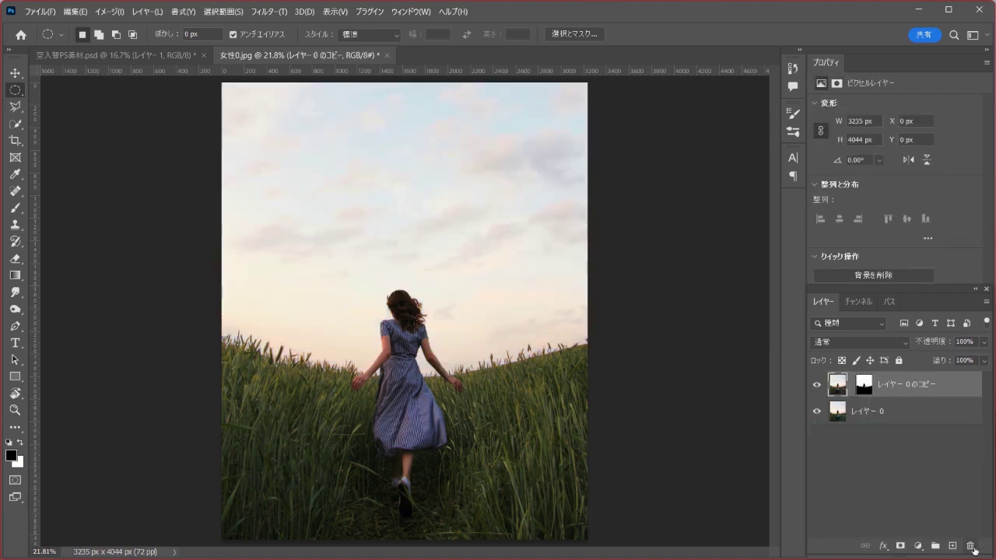
pyautogui.click(869, 386)
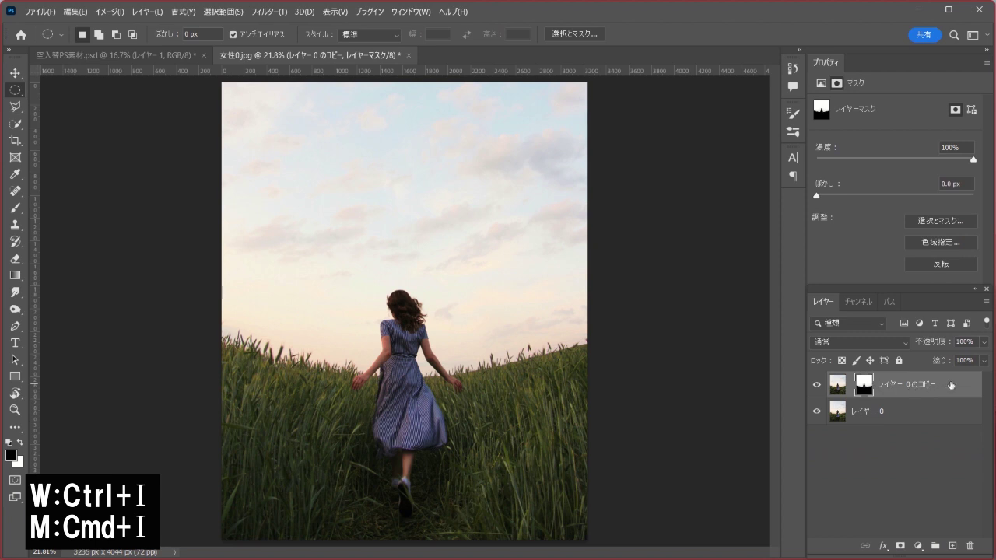
pyautogui.hotkey('ctrl', 'i')
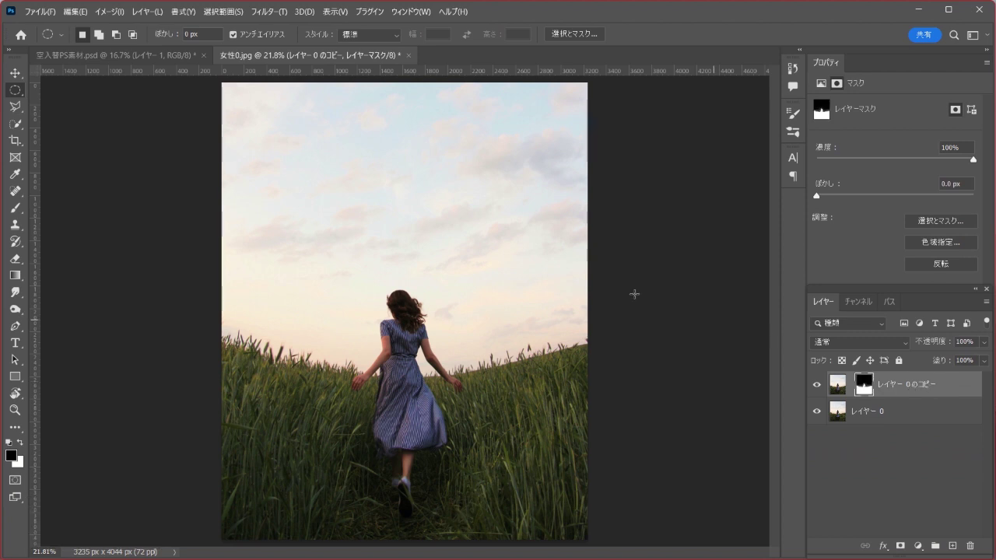
# Step: In 空入替PS素材.psd, hide the moon and select the visible Milky Way layer
pyautogui.click(123, 56)
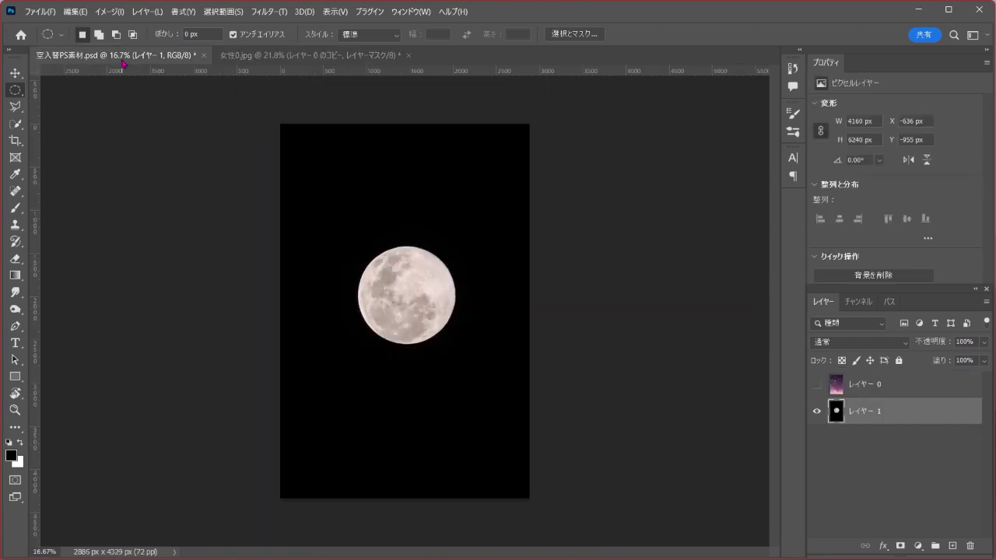
pyautogui.click(815, 413)
pyautogui.click(815, 384)
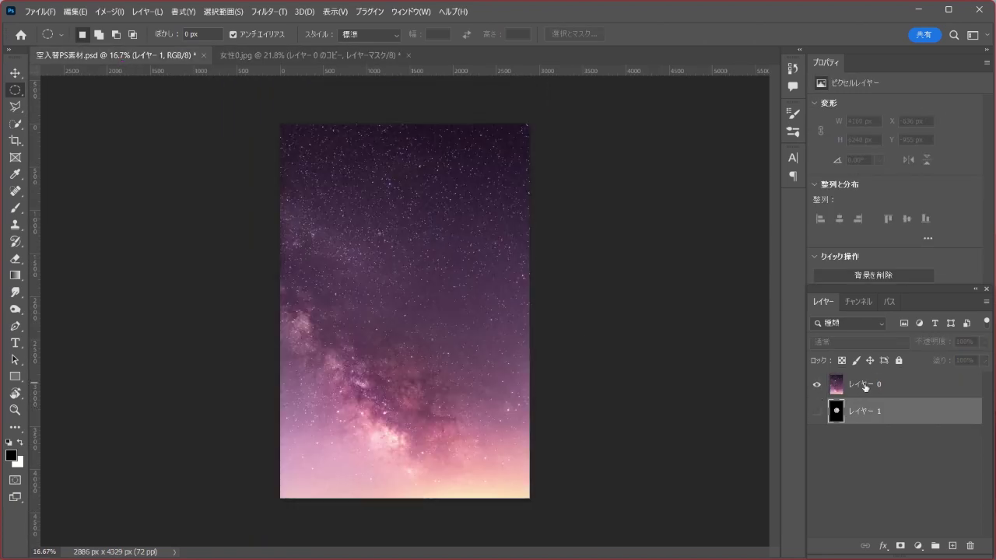
pyautogui.click(865, 384)
# Step: Move the Milky Way into 女性0.jpg, align it left, scale to 112% and raise it
pyautogui.click(15, 72)
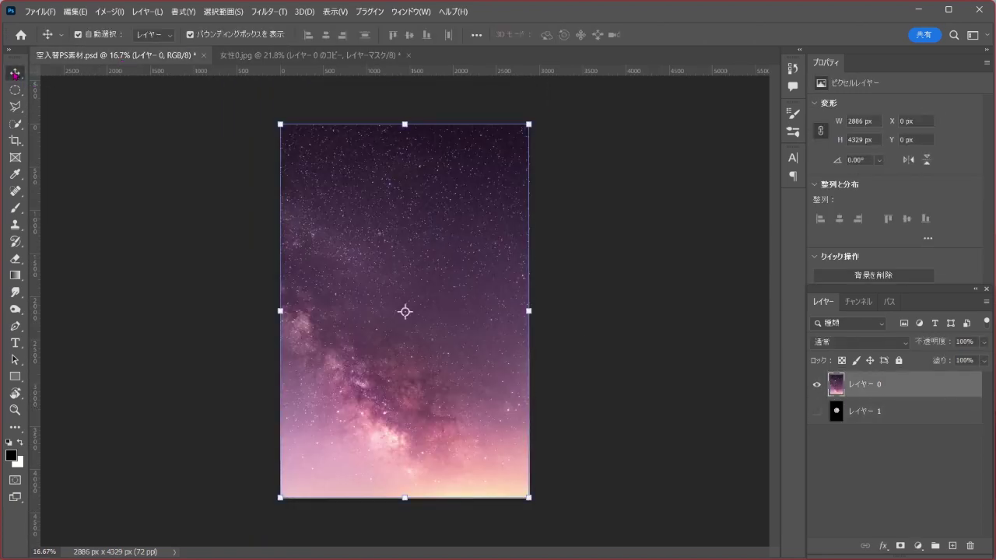
pyautogui.moveTo(341, 166)
pyautogui.mouseDown()
pyautogui.moveTo(323, 159)
pyautogui.moveTo(294, 68)
pyautogui.mouseUp()
pyautogui.moveTo(336, 249); pyautogui.dragTo(336, 275)
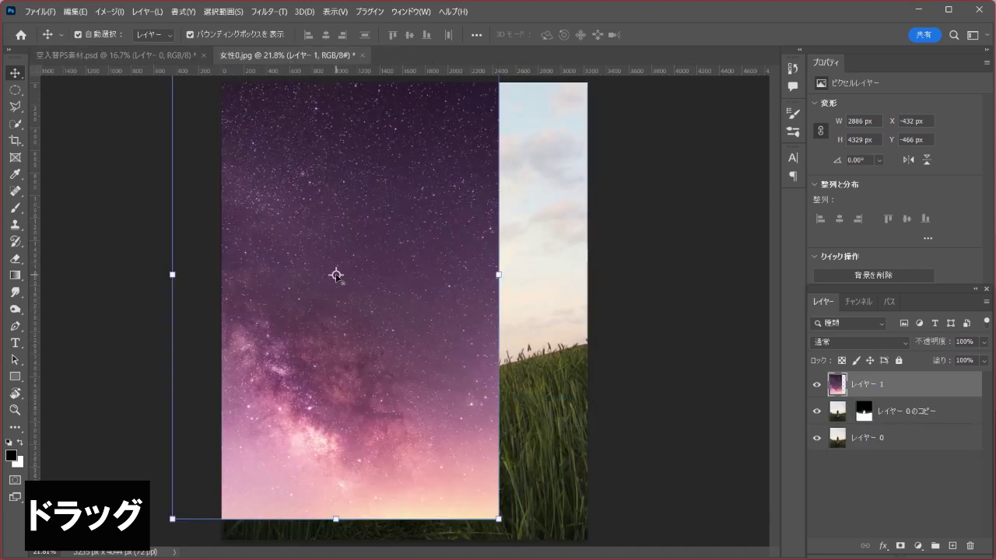
pyautogui.moveTo(409, 268); pyautogui.dragTo(459, 268)
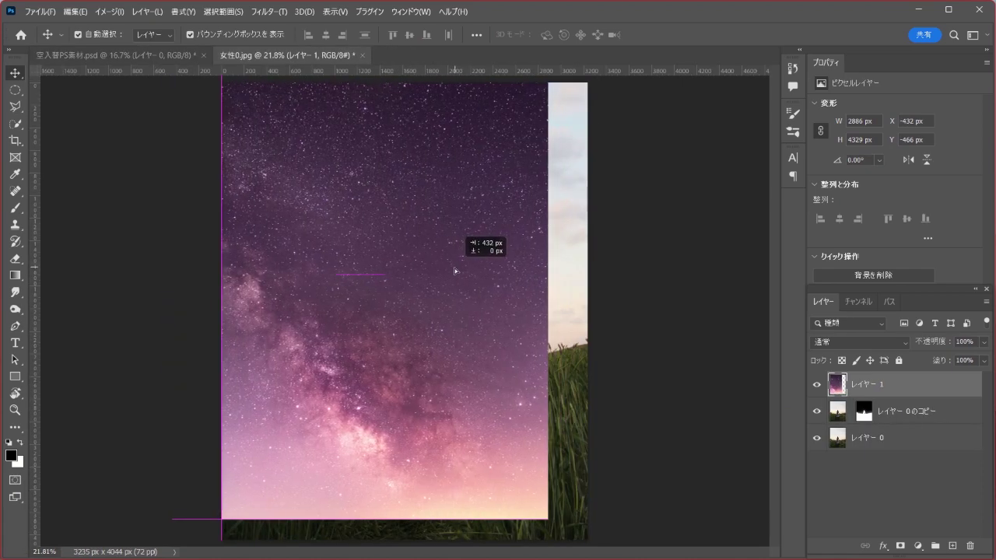
pyautogui.hotkey('ctrl', 't')
pyautogui.moveTo(563, 275); pyautogui.dragTo(586, 274)
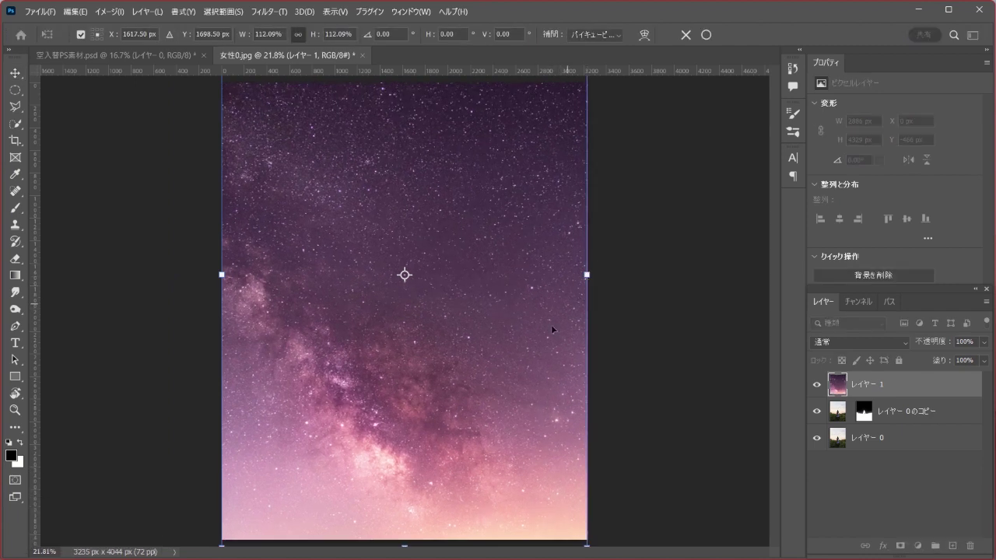
pyautogui.moveTo(493, 484)
pyautogui.mouseDown()
pyautogui.moveTo(477, 296)
pyautogui.moveTo(476, 332)
pyautogui.mouseUp()
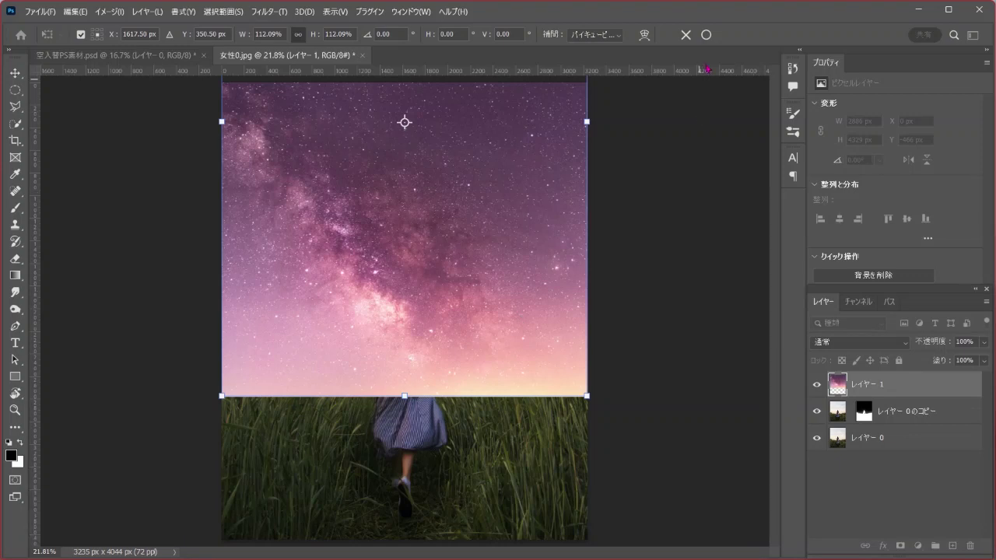
pyautogui.click(706, 36)
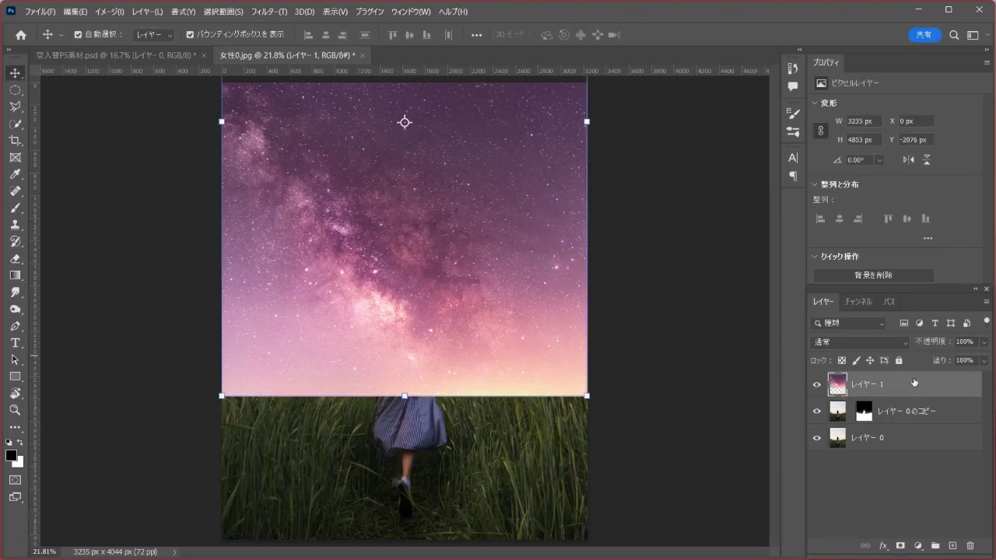
# Step: Place レイヤー 1 beneath the masked photo copy and nudge it slightly upward
pyautogui.moveTo(914, 381); pyautogui.dragTo(912, 418)
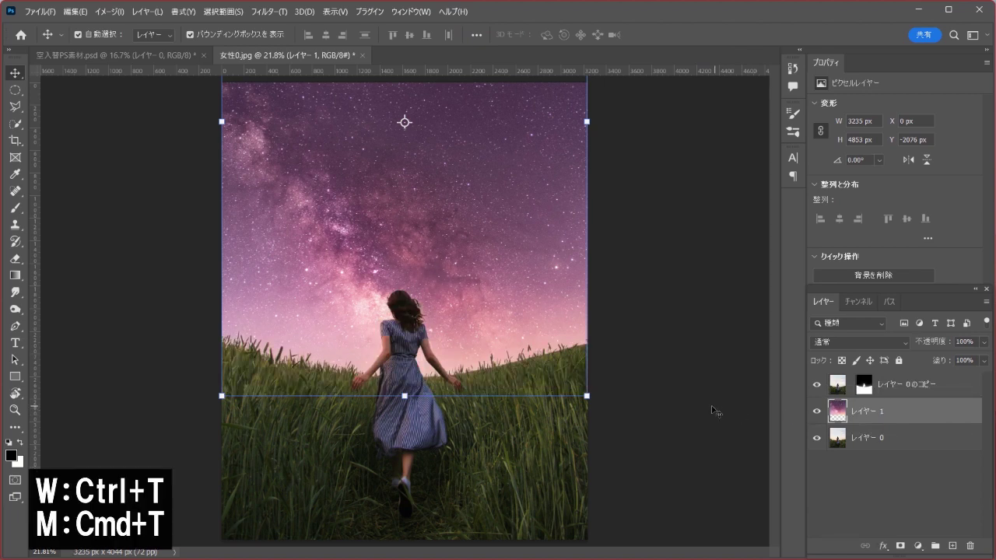
pyautogui.hotkey('ctrl', 't')
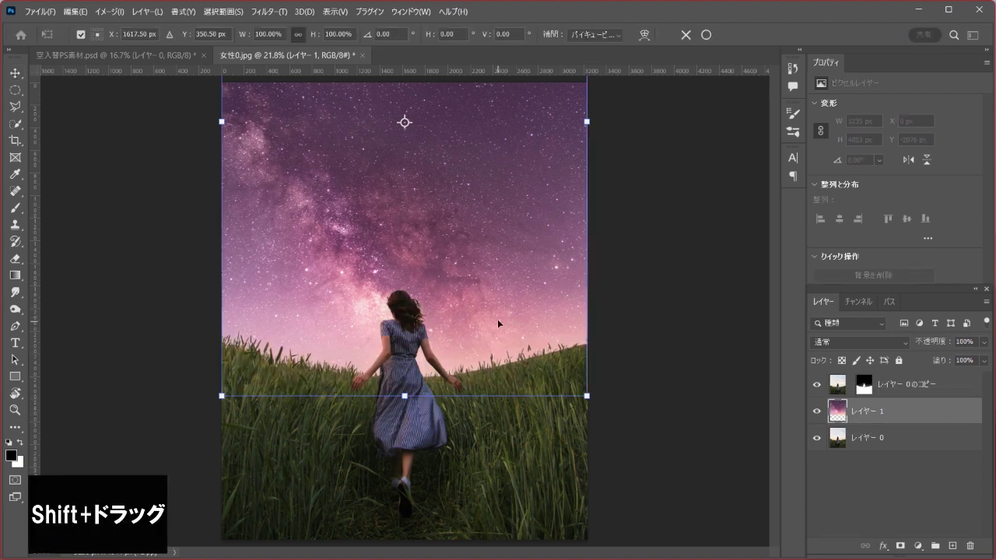
pyautogui.moveTo(497, 319); pyautogui.dragTo(494, 306)
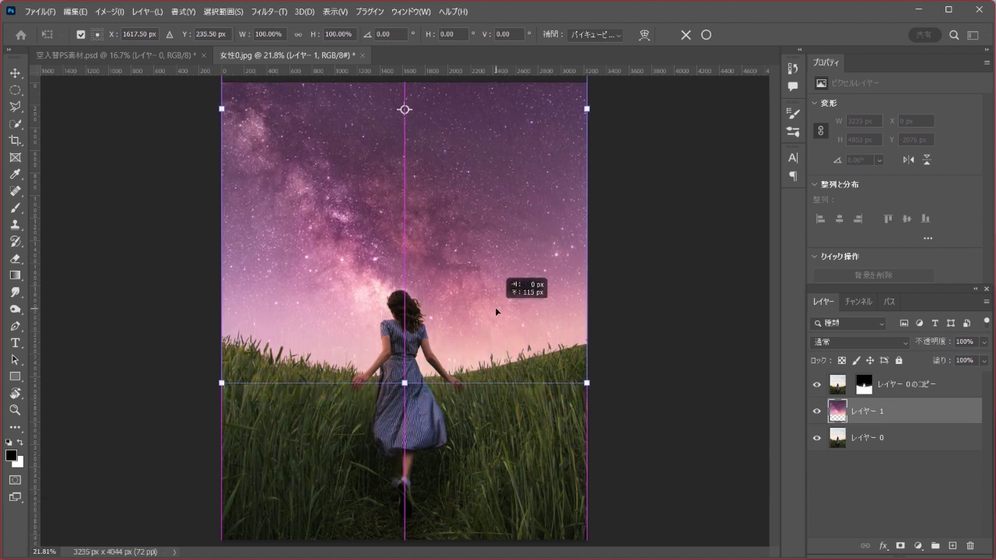
pyautogui.press('Return')
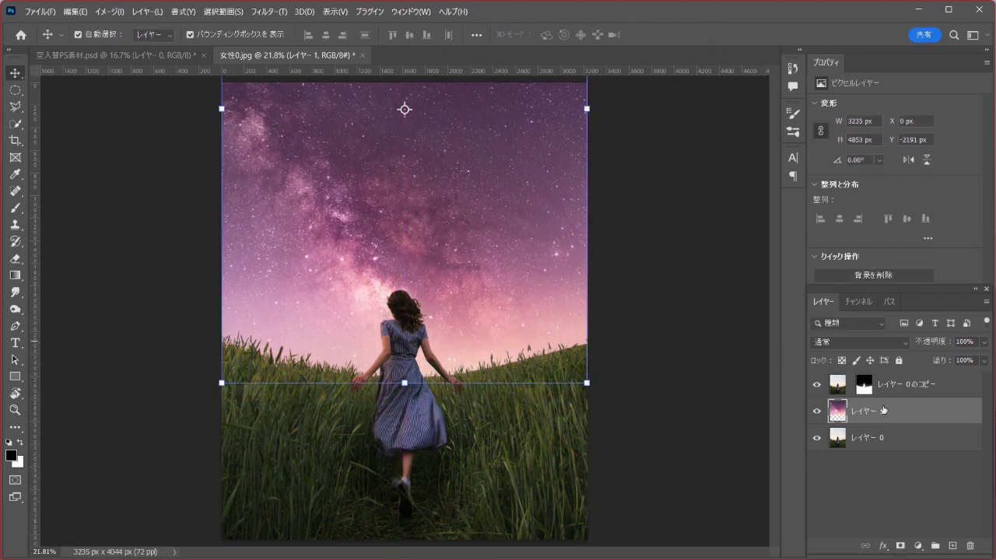
pyautogui.press('m')
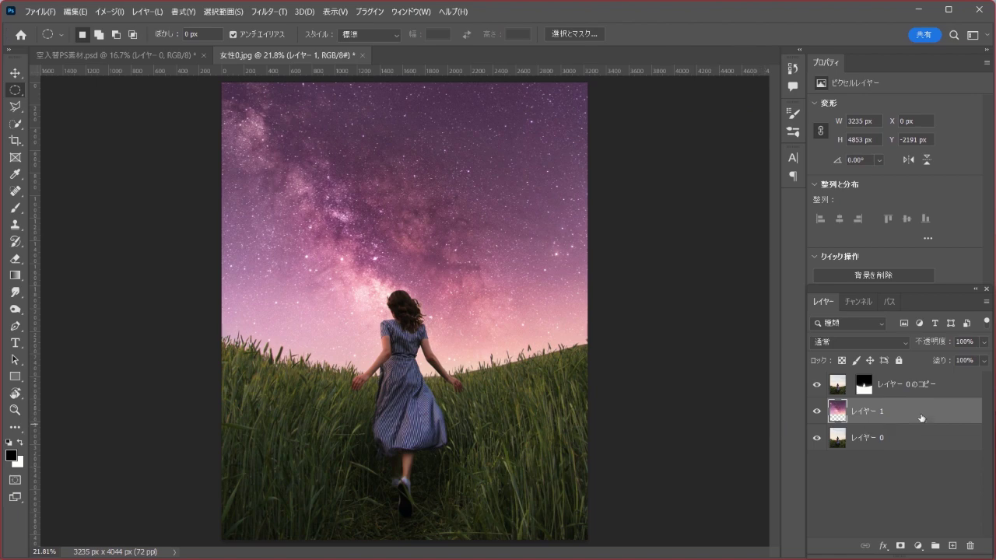
# Step: Convert レイヤー 1 to a smart object and apply a 9.8-pixel Gaussian Blur
pyautogui.rightClick(946, 414)
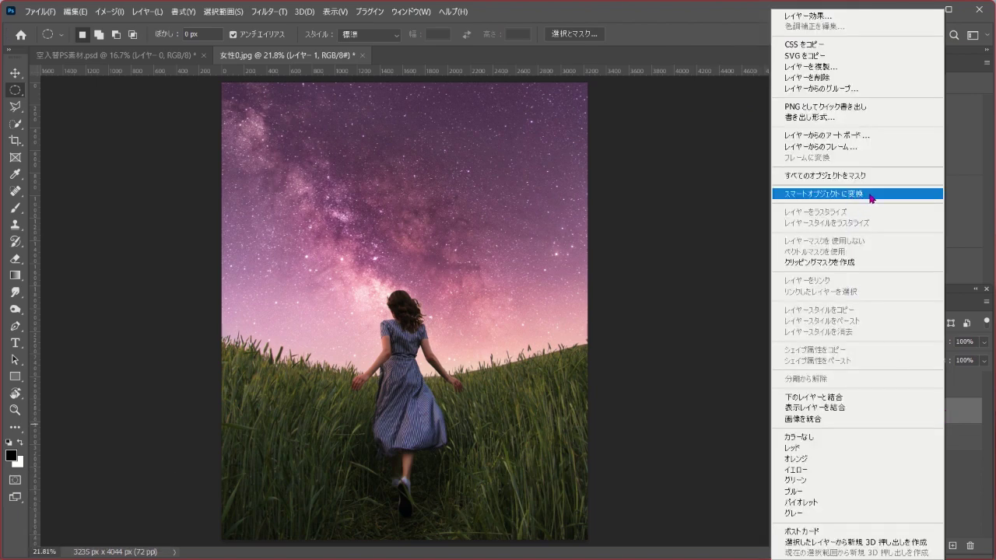
pyautogui.click(905, 200)
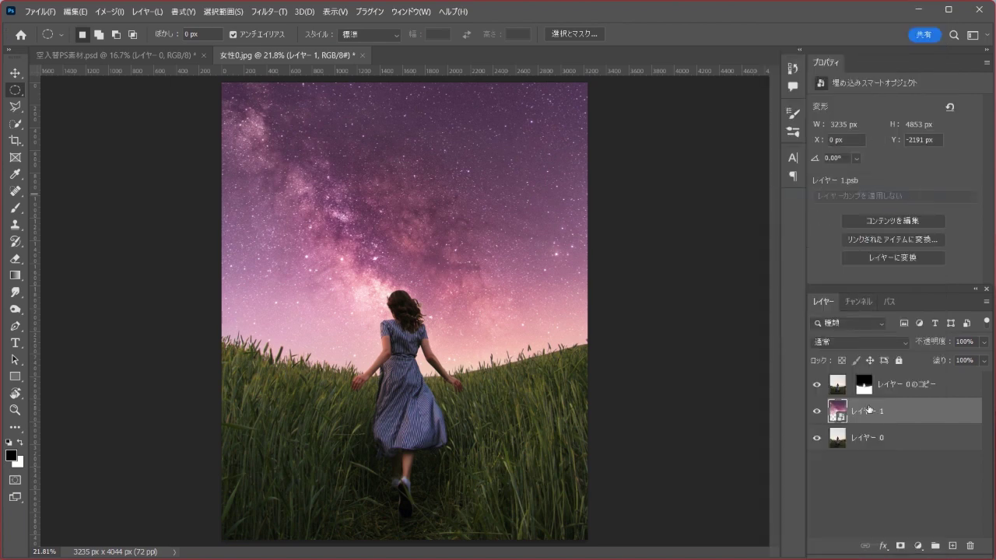
pyautogui.click(260, 11)
pyautogui.moveTo(326, 216)
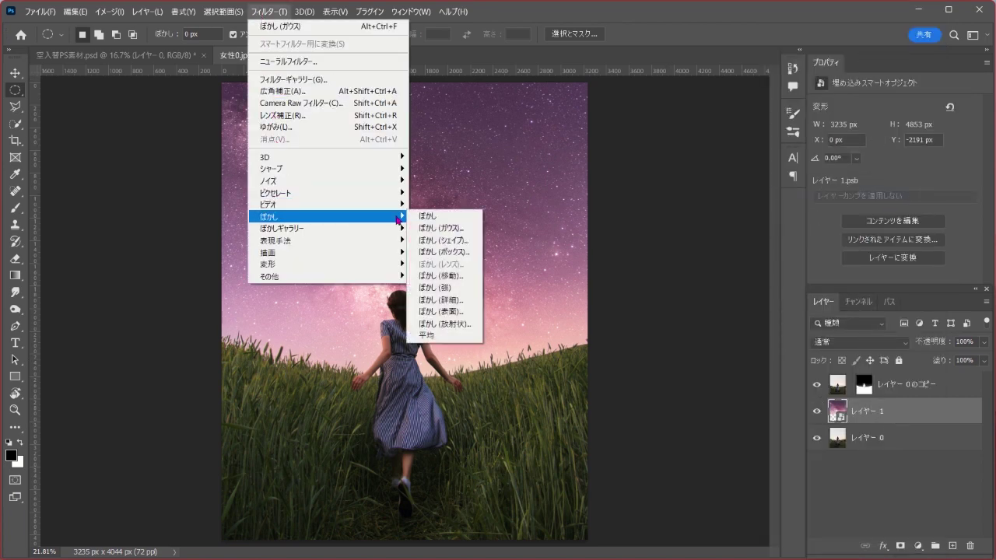
pyautogui.click(464, 230)
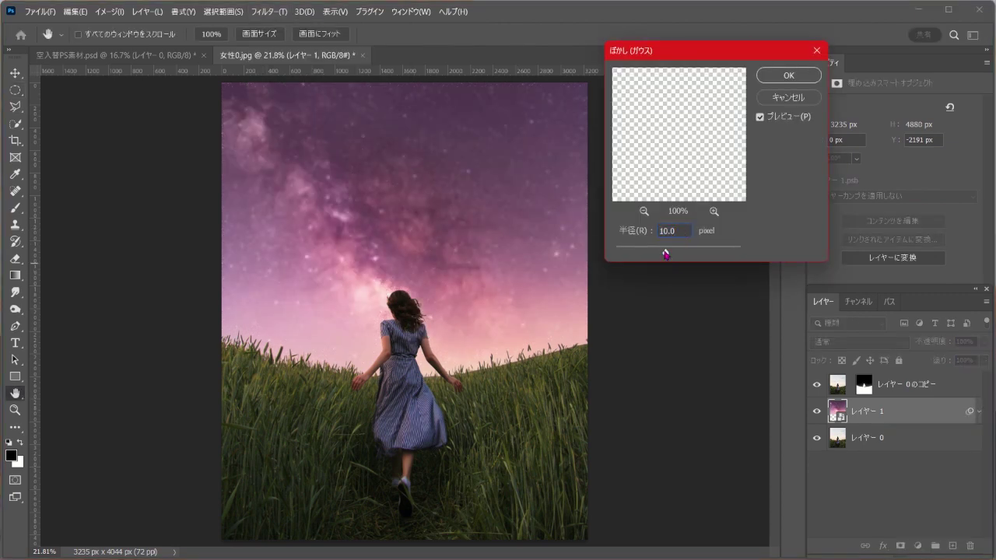
pyautogui.moveTo(665, 253)
pyautogui.mouseDown()
pyautogui.moveTo(631, 252)
pyautogui.moveTo(735, 252)
pyautogui.moveTo(665, 253)
pyautogui.mouseUp()
pyautogui.click(788, 75)
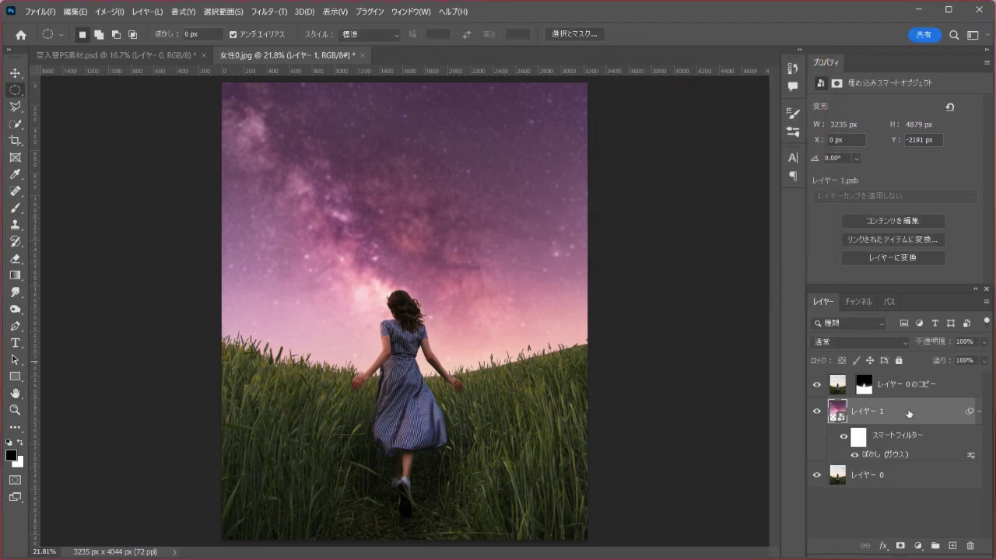
# Step: Add the レベル補正 1 Levels layer with output white lowered to 151
pyautogui.click(917, 546)
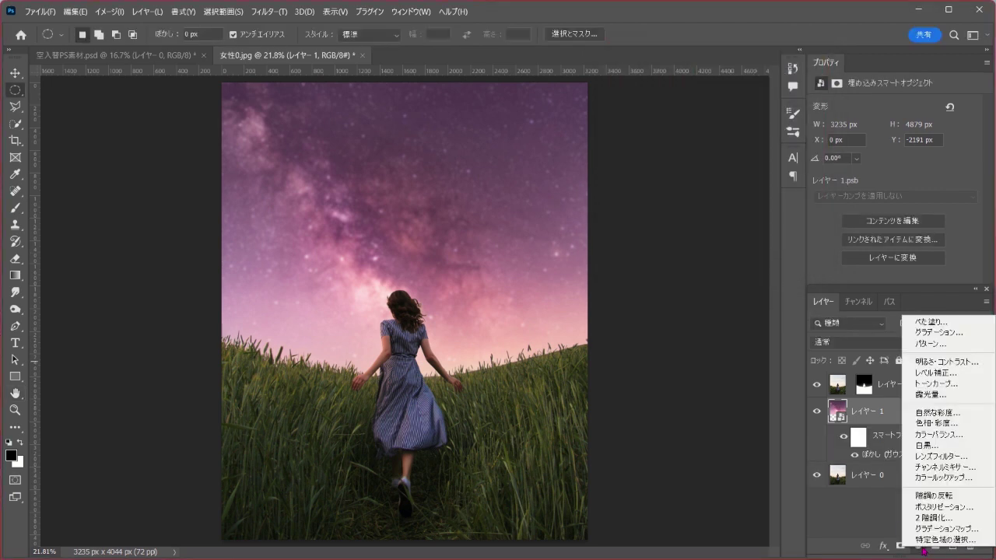
pyautogui.click(967, 376)
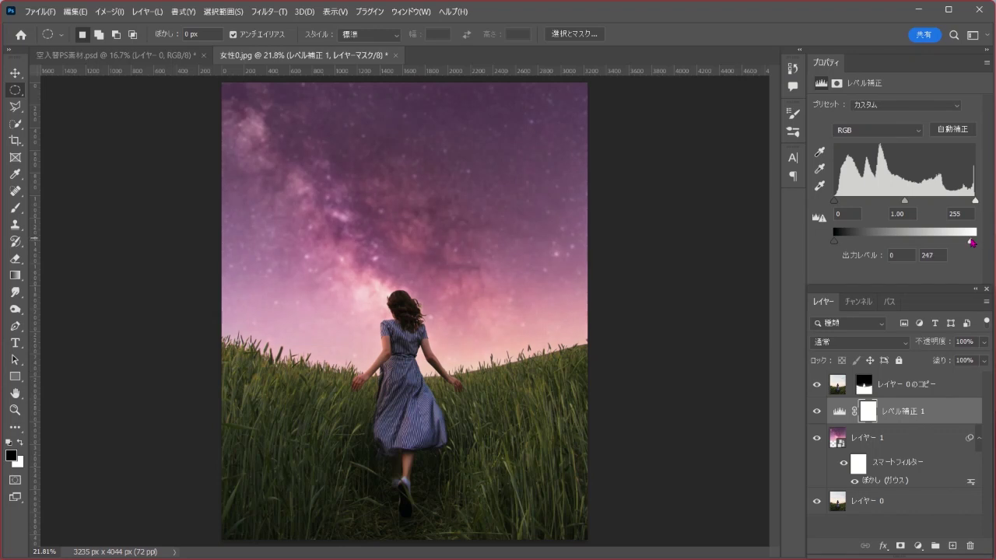
pyautogui.moveTo(975, 242); pyautogui.dragTo(922, 231)
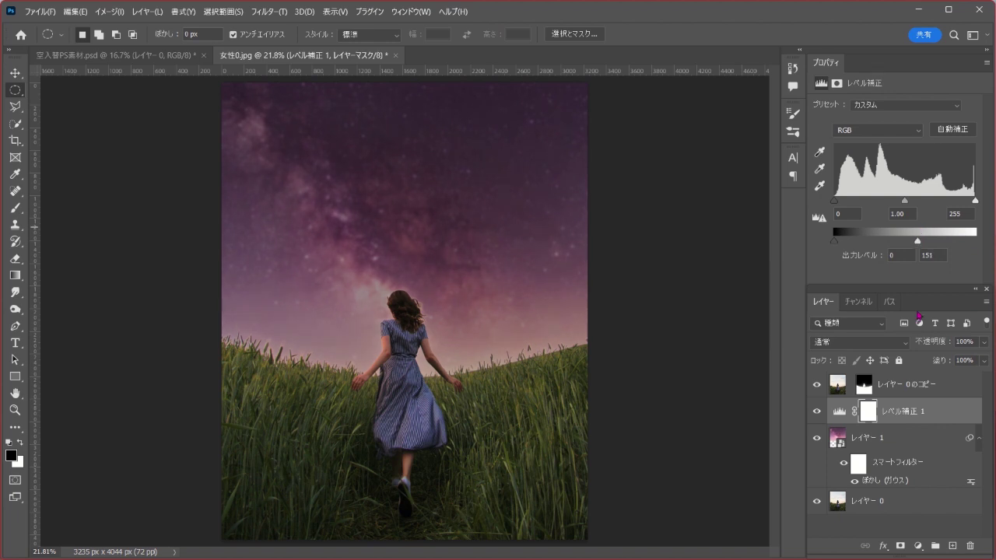
pyautogui.click(944, 410)
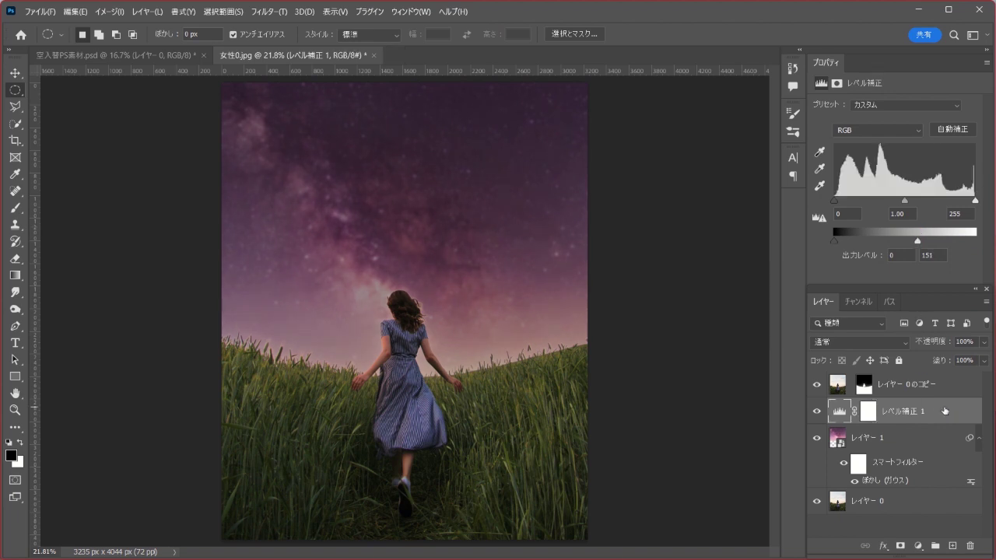
# Step: Target the レベル補正 1 mask and set up a soft black brush at 49% flow
pyautogui.click(871, 416)
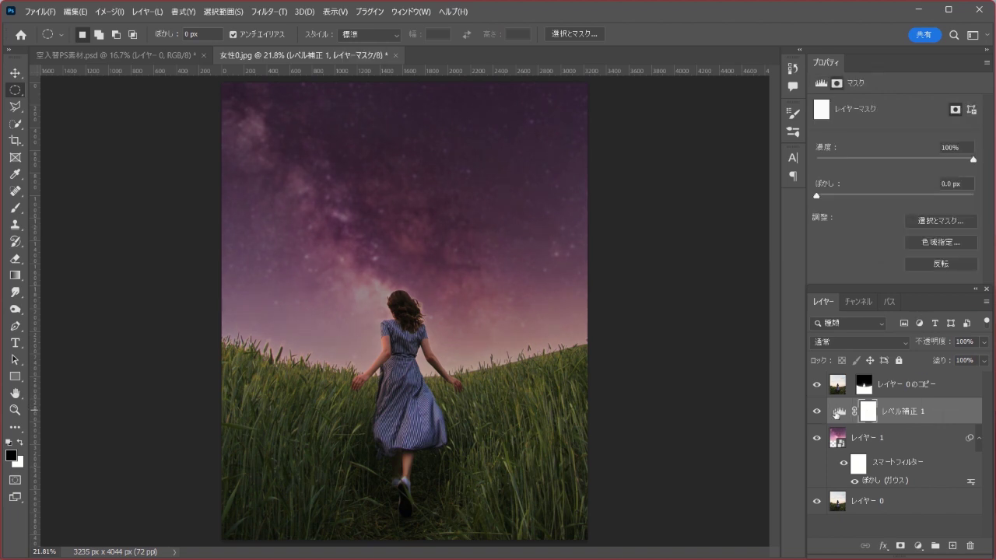
pyautogui.moveTo(15, 208); pyautogui.dragTo(70, 208)
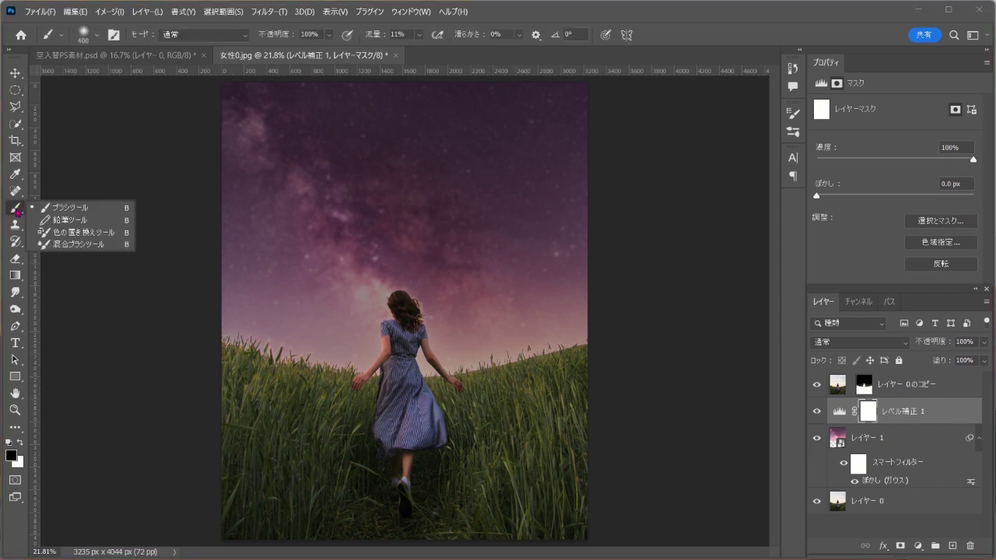
pyautogui.click(95, 208)
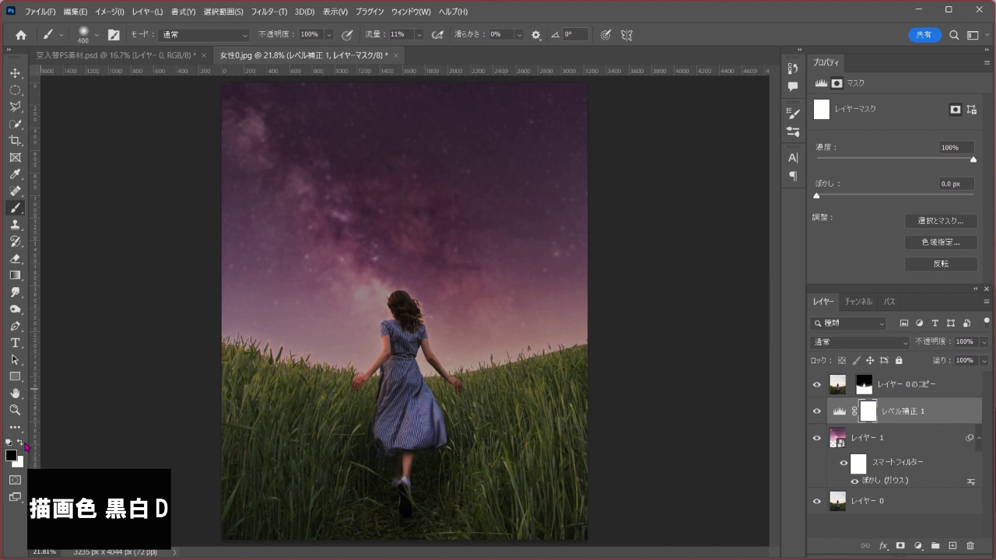
pyautogui.click(96, 36)
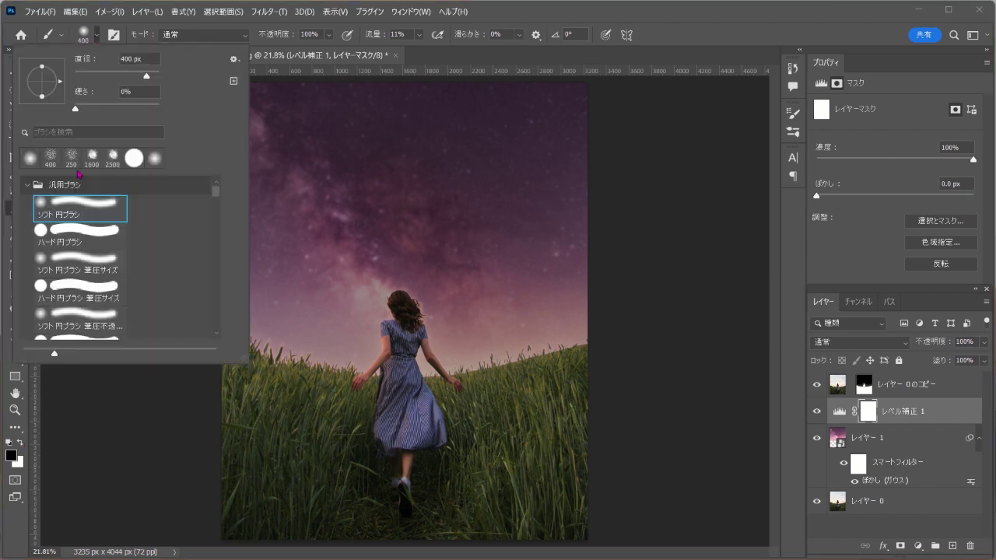
pyautogui.click(740, 34)
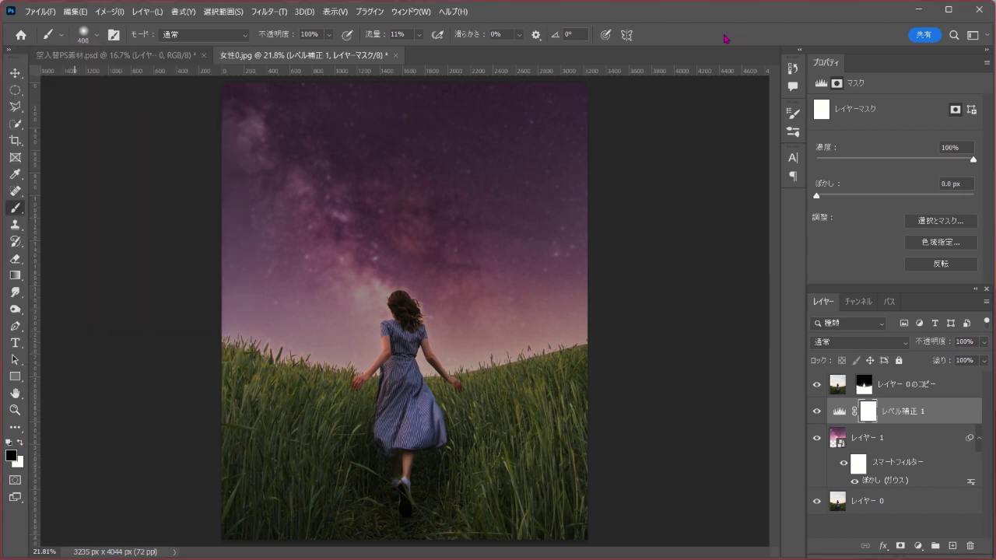
pyautogui.click(420, 36)
pyautogui.moveTo(421, 55); pyautogui.dragTo(441, 53)
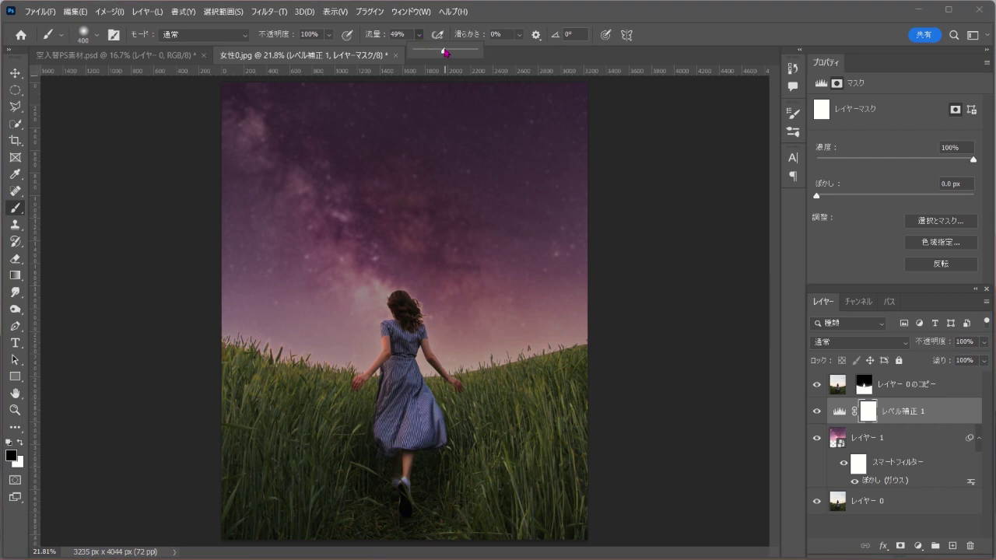
pyautogui.click(695, 32)
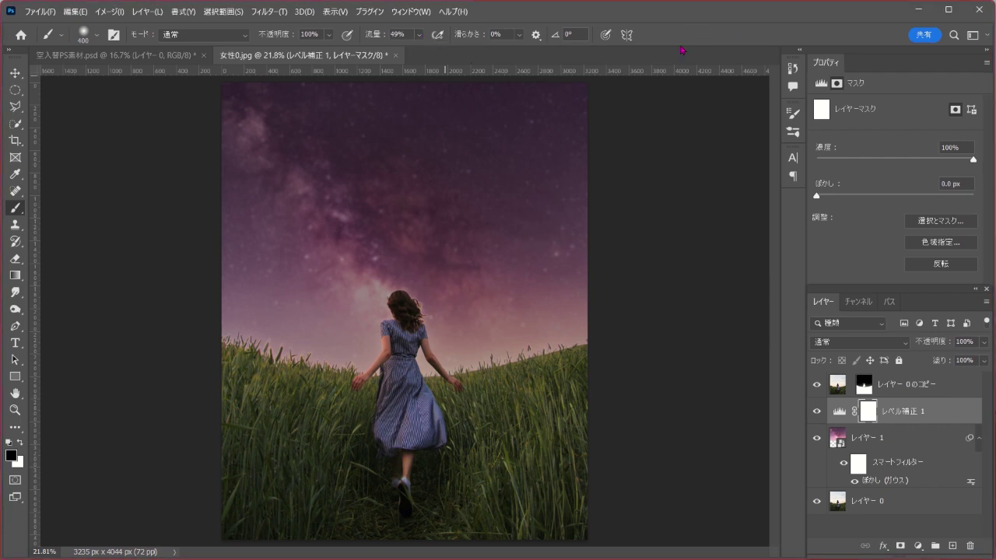
# Step: Enlarge the brush and paint the mask over the central sky behind the girl
pyautogui.press(']')
pyautogui.press(']')
pyautogui.press(']')
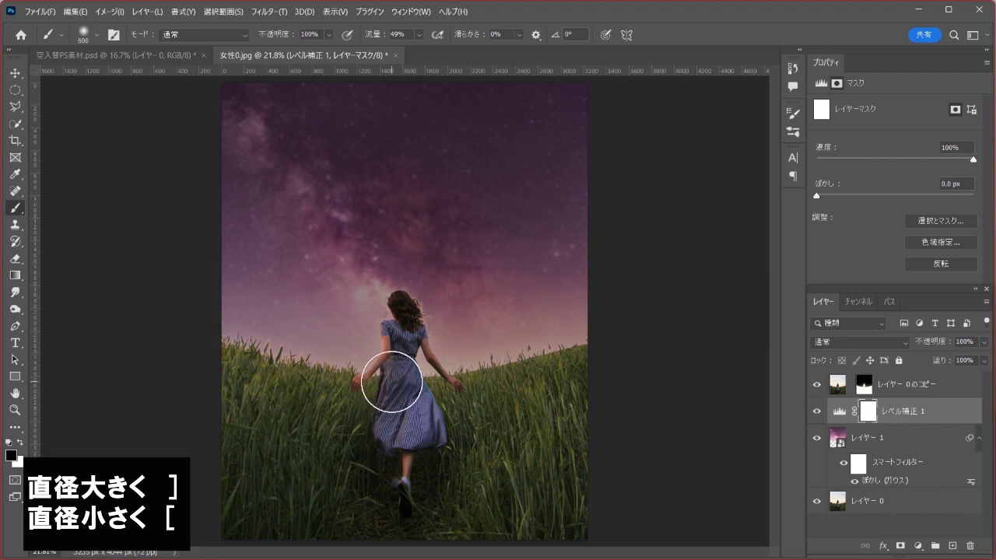
pyautogui.press(']')
pyautogui.press(']')
pyautogui.press(']')
pyautogui.press(']')
pyautogui.press(']')
pyautogui.press(']')
pyautogui.press(']')
pyautogui.press(']')
pyautogui.press(']')
pyautogui.press(']')
pyautogui.press(']')
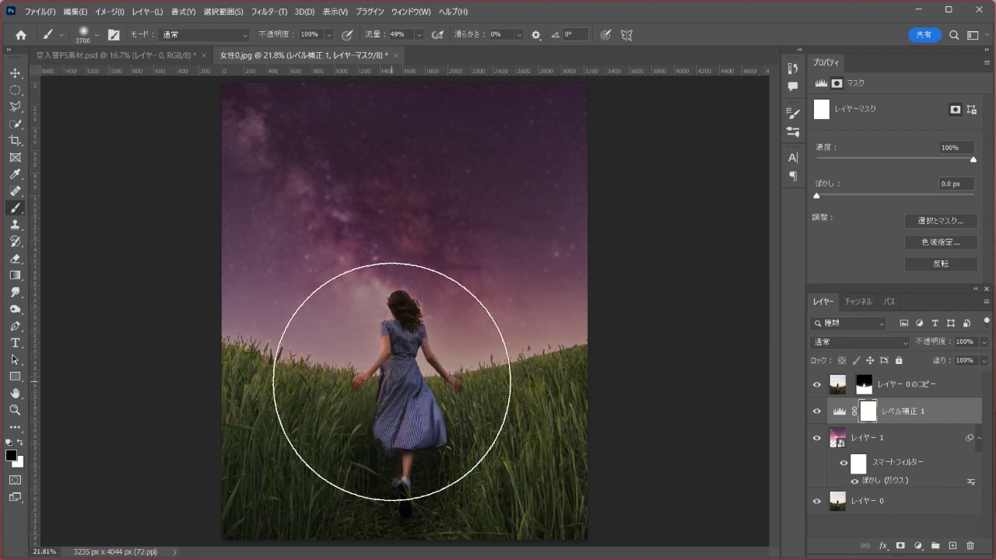
pyautogui.press(']')
pyautogui.moveTo(391, 382)
pyautogui.mouseDown()
pyautogui.moveTo(202, 314)
pyautogui.moveTo(360, 353)
pyautogui.moveTo(583, 251)
pyautogui.moveTo(301, 382)
pyautogui.moveTo(286, 372)
pyautogui.moveTo(287, 342)
pyautogui.moveTo(355, 300)
pyautogui.moveTo(551, 301)
pyautogui.mouseUp()
pyautogui.moveTo(416, 293)
pyautogui.mouseDown()
pyautogui.moveTo(299, 371)
pyautogui.moveTo(325, 389)
pyautogui.moveTo(518, 362)
pyautogui.moveTo(399, 285)
pyautogui.mouseUp()
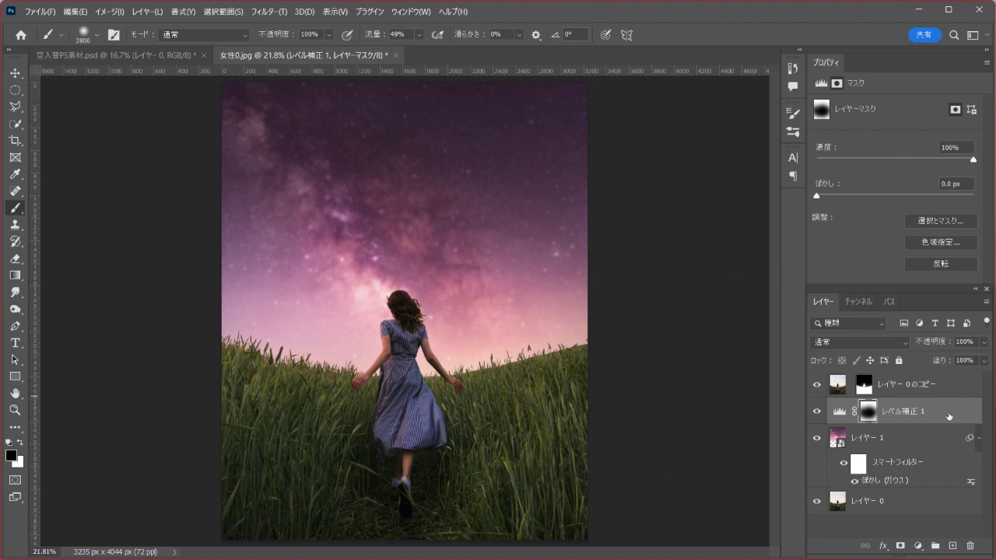
pyautogui.click(918, 545)
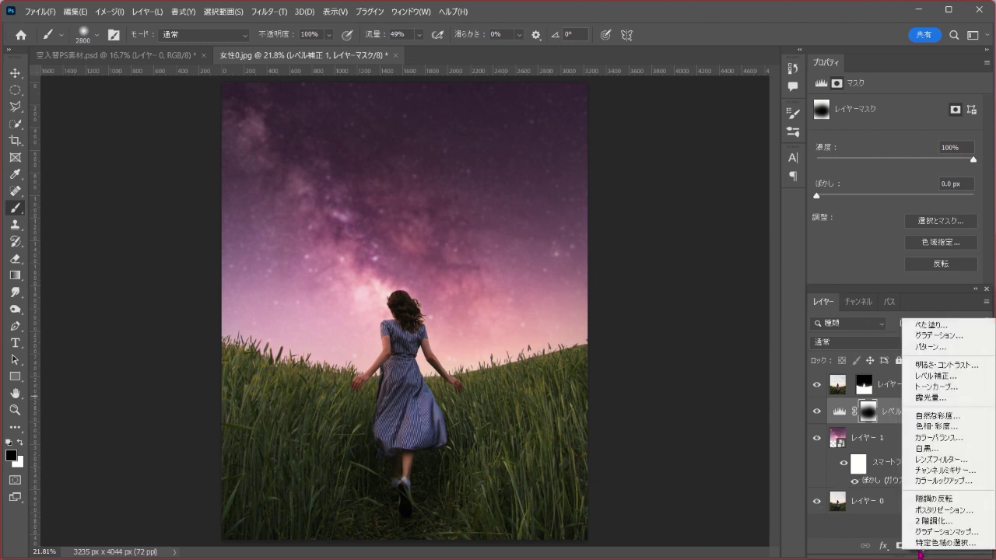
# Step: Add a Color Balance layer shifting midtones to red +20 and blue +54
pyautogui.click(971, 441)
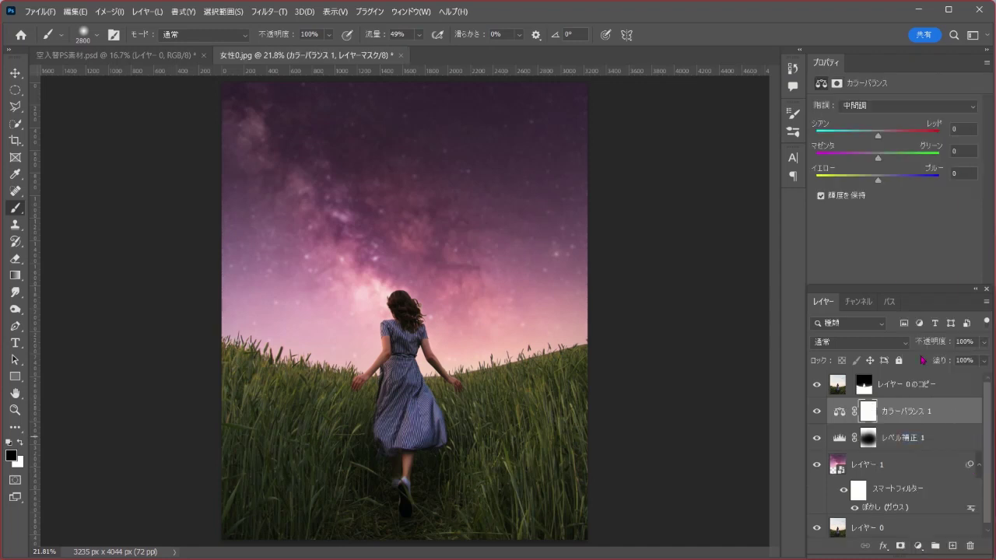
pyautogui.moveTo(878, 139); pyautogui.dragTo(890, 139)
pyautogui.moveTo(878, 180); pyautogui.dragTo(891, 180)
pyautogui.moveTo(906, 182); pyautogui.dragTo(911, 182)
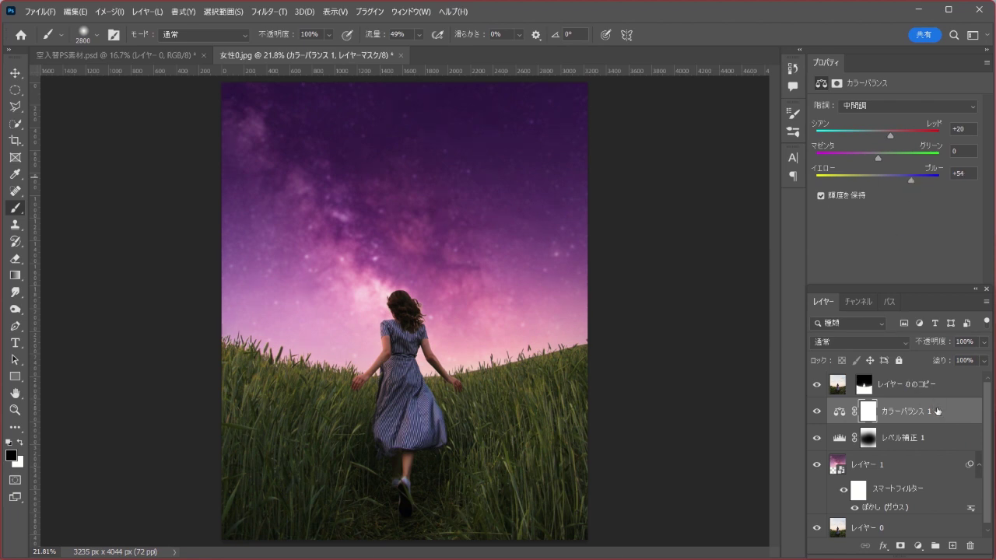
# Step: Toggle カラーバランス 1 off and on to compare, then select レイヤー 0のコピー
pyautogui.click(816, 412)
pyautogui.click(816, 412)
pyautogui.click(937, 385)
pyautogui.click(918, 546)
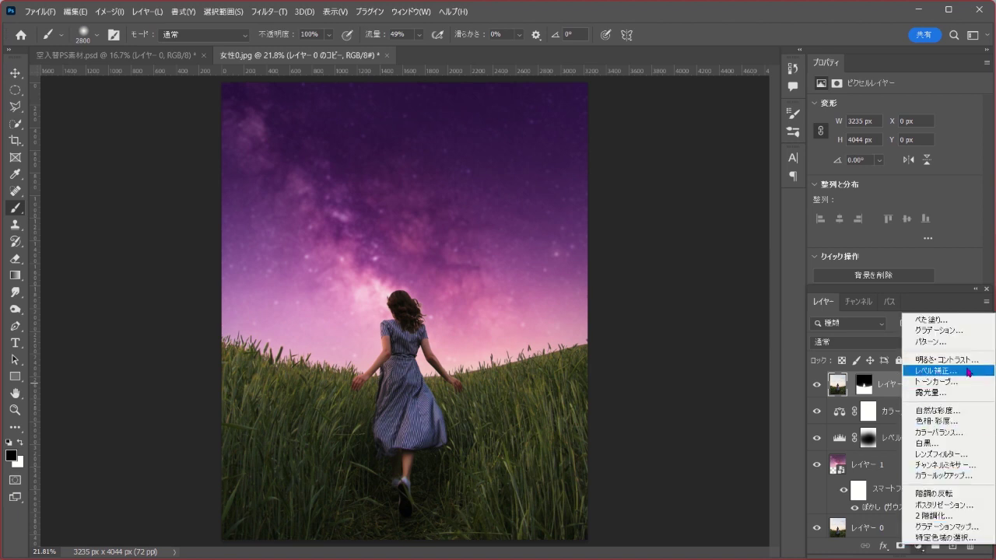
# Step: Add レベル補正 2 clipped to レイヤー 0のコピー with output white at 152
pyautogui.click(968, 371)
pyautogui.hotkey('ctrl', 'alt', 'g')
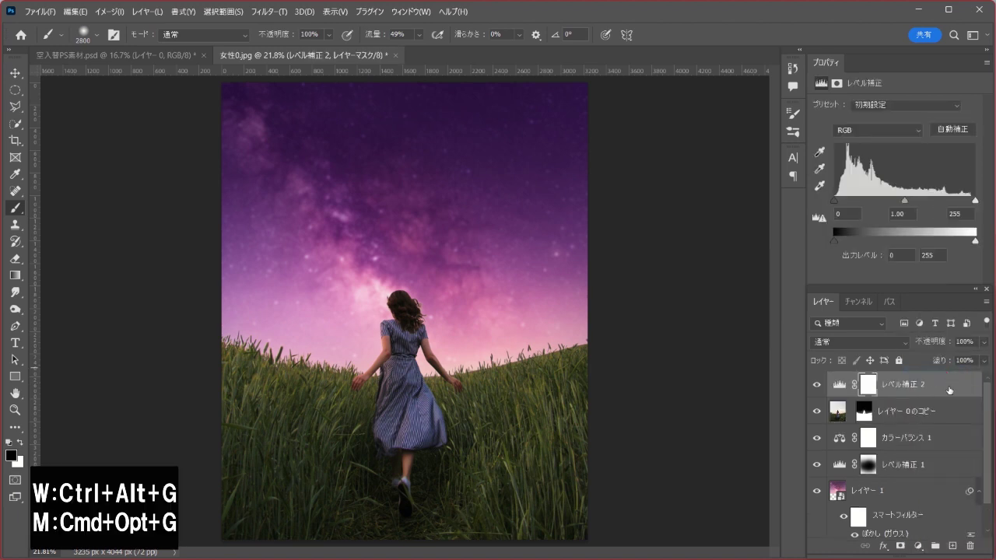
pyautogui.hotkey('ctrl', 'alt', 'g')
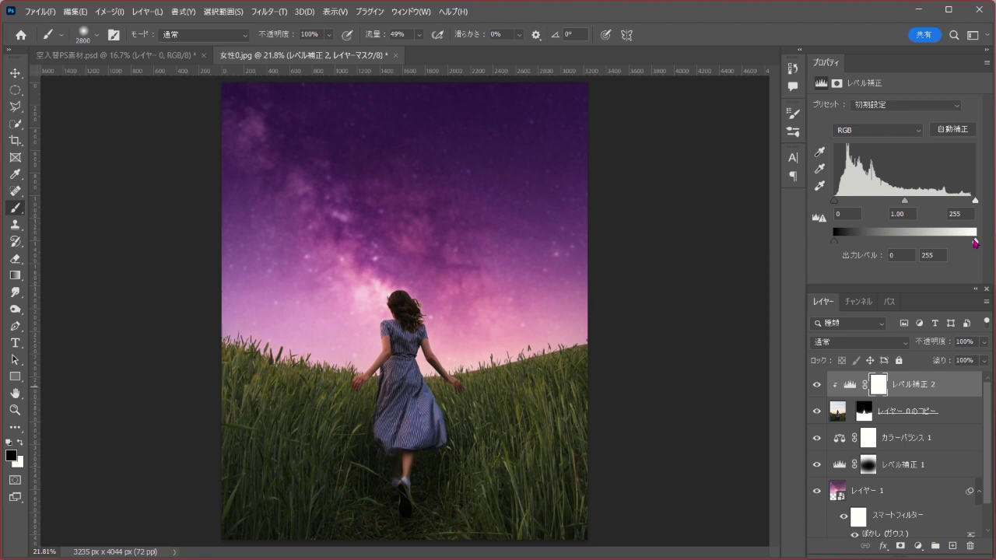
pyautogui.moveTo(975, 242); pyautogui.dragTo(946, 235)
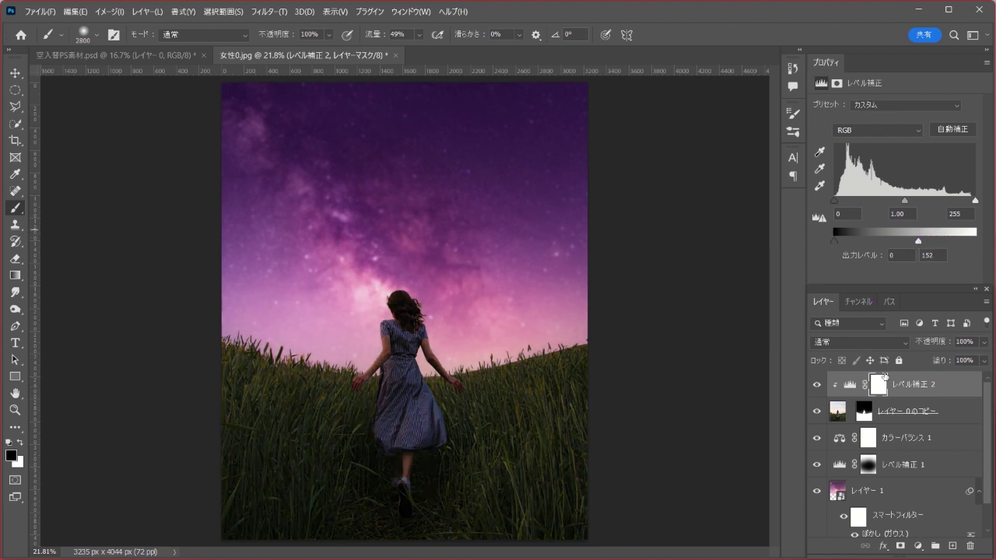
pyautogui.hotkey('ctrl', '2')
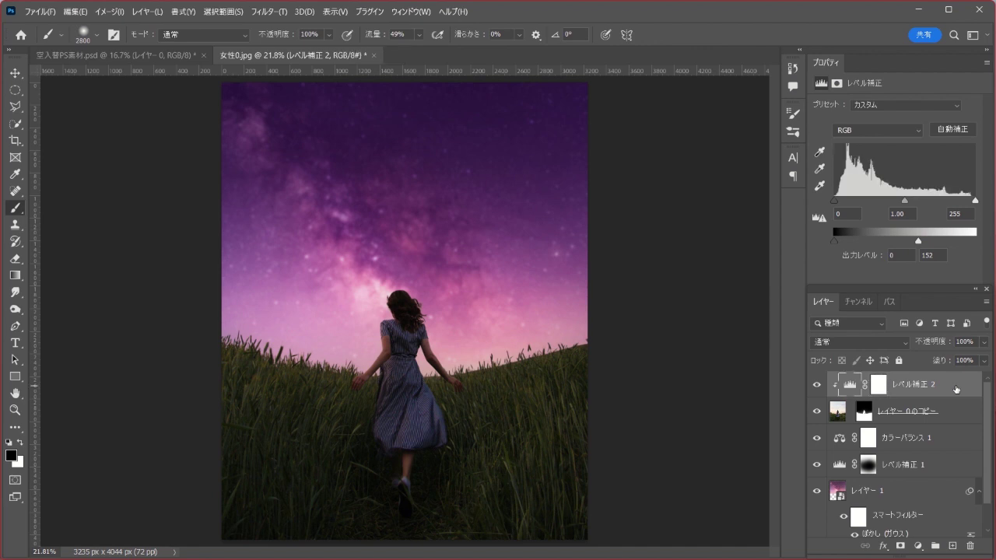
pyautogui.click(882, 387)
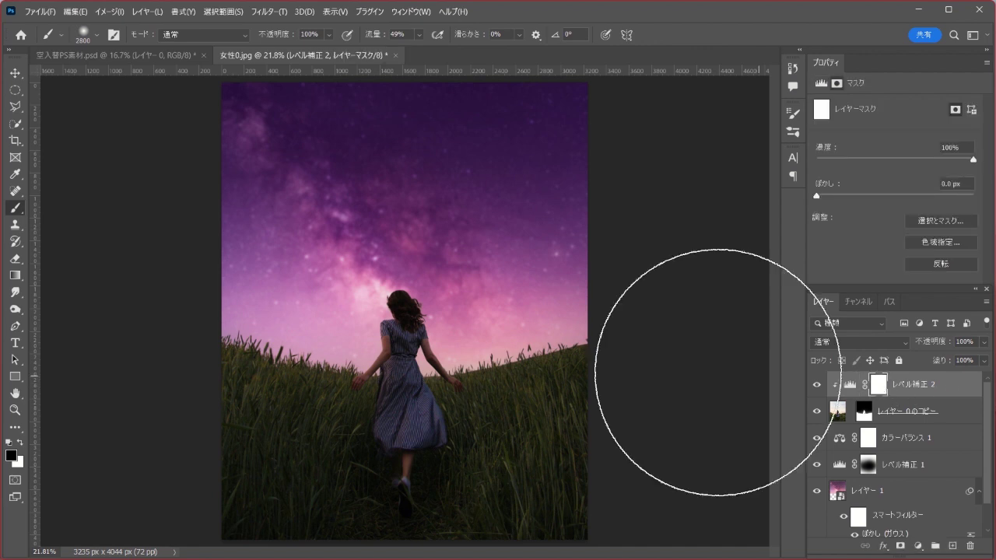
# Step: Paint the Levels 2 mask black at 9% flow along the horizon and around the girl
pyautogui.rightClick(23, 208)
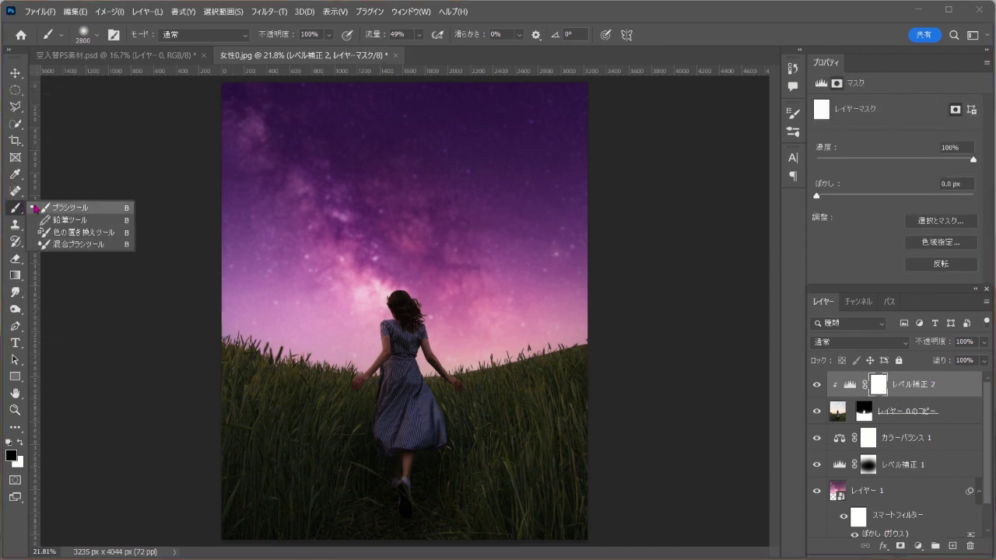
pyautogui.click(91, 208)
pyautogui.press('d')
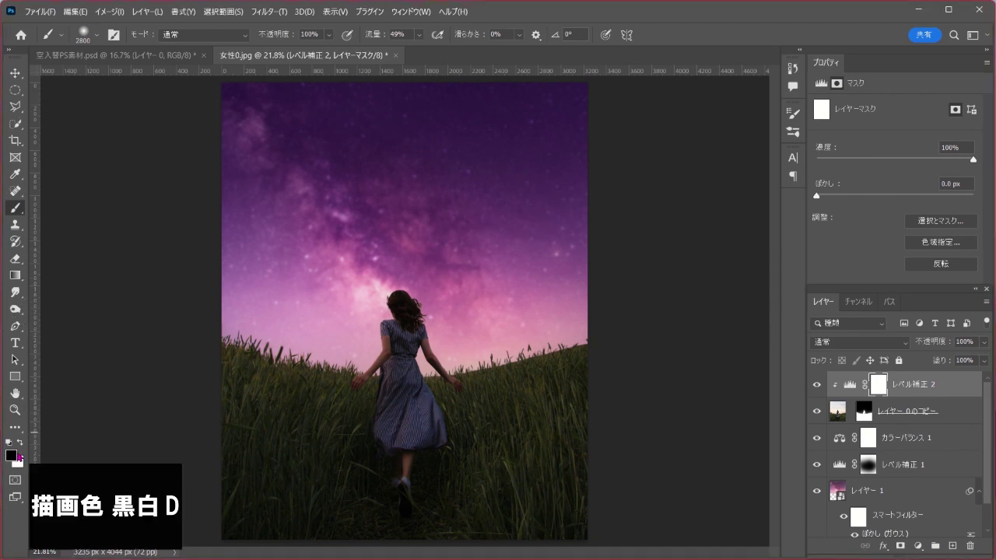
pyautogui.click(418, 34)
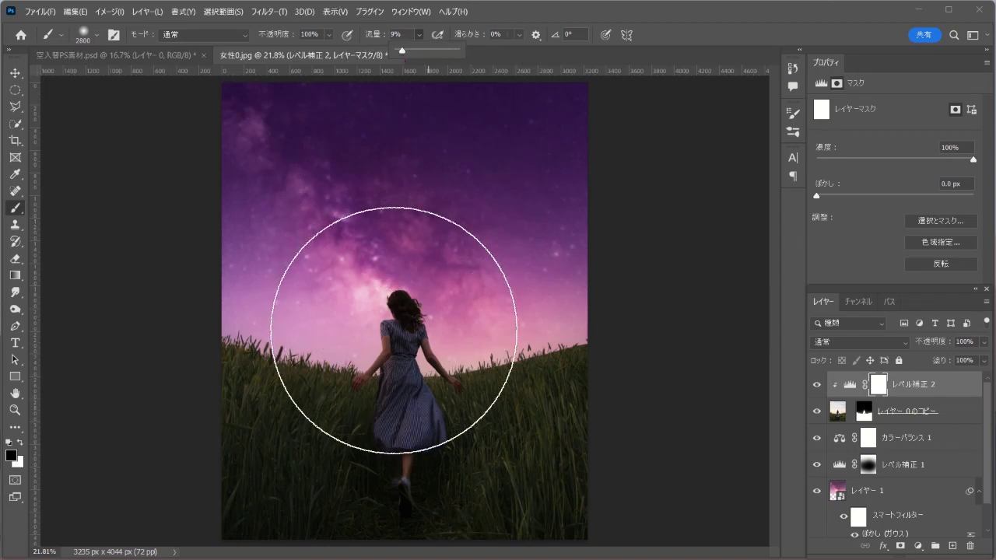
pyautogui.press('[')
pyautogui.press('[')
pyautogui.press('[')
pyautogui.press('[')
pyautogui.press('[')
pyautogui.press('[')
pyautogui.press('[')
pyautogui.press('[')
pyautogui.press('[')
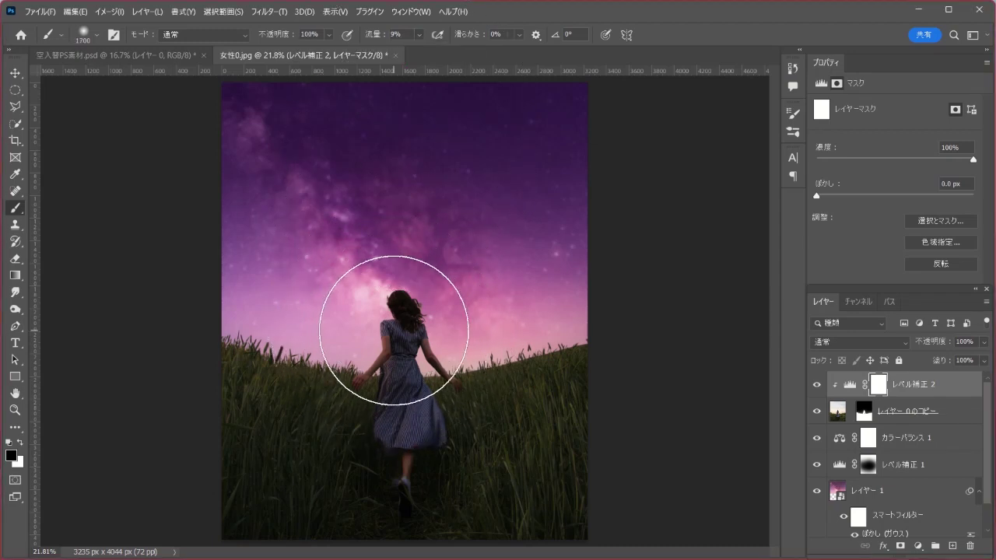
pyautogui.press('[')
pyautogui.press('[')
pyautogui.press('[')
pyautogui.press('[')
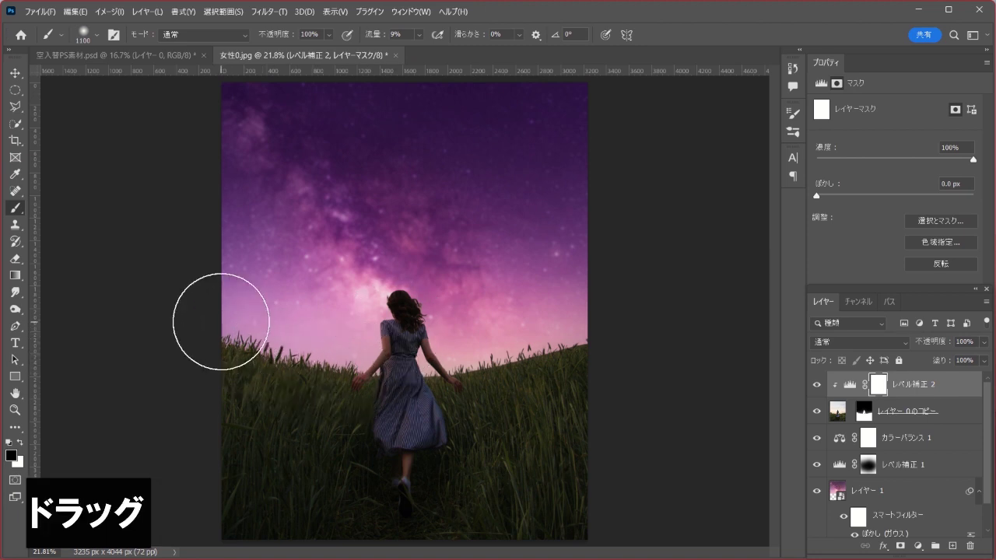
pyautogui.moveTo(221, 321)
pyautogui.mouseDown()
pyautogui.moveTo(318, 366)
pyautogui.moveTo(249, 322)
pyautogui.moveTo(251, 342)
pyautogui.moveTo(391, 378)
pyautogui.moveTo(578, 318)
pyautogui.moveTo(337, 369)
pyautogui.moveTo(214, 345)
pyautogui.moveTo(326, 444)
pyautogui.moveTo(473, 451)
pyautogui.moveTo(567, 396)
pyautogui.mouseUp()
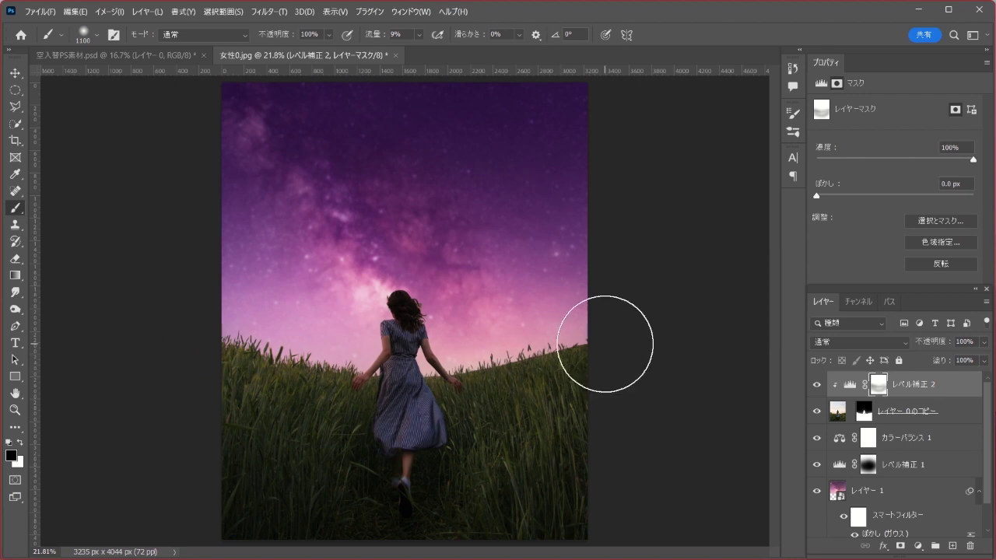
pyautogui.press('[')
pyautogui.press('[')
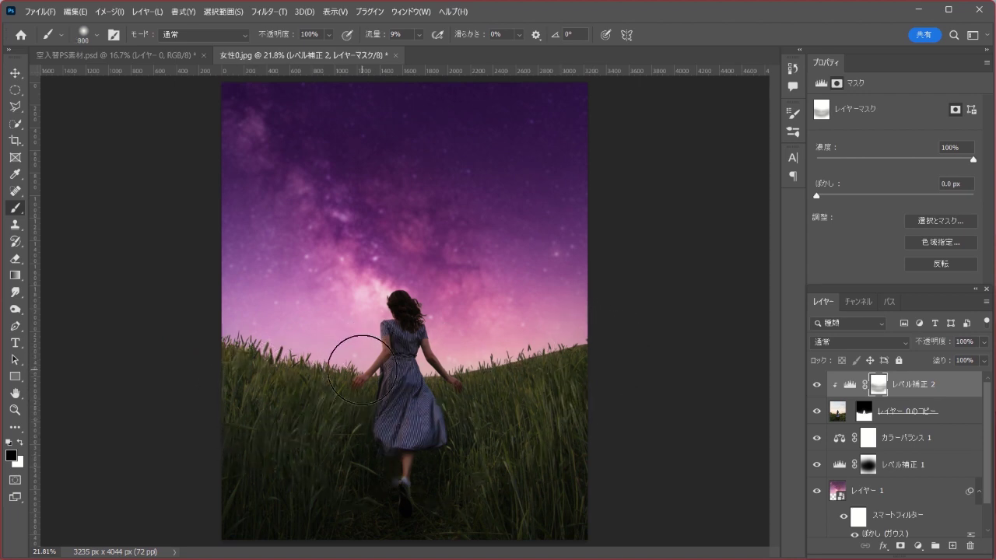
pyautogui.press('[')
pyautogui.press('[')
pyautogui.press('[')
pyautogui.press('[')
pyautogui.press('[')
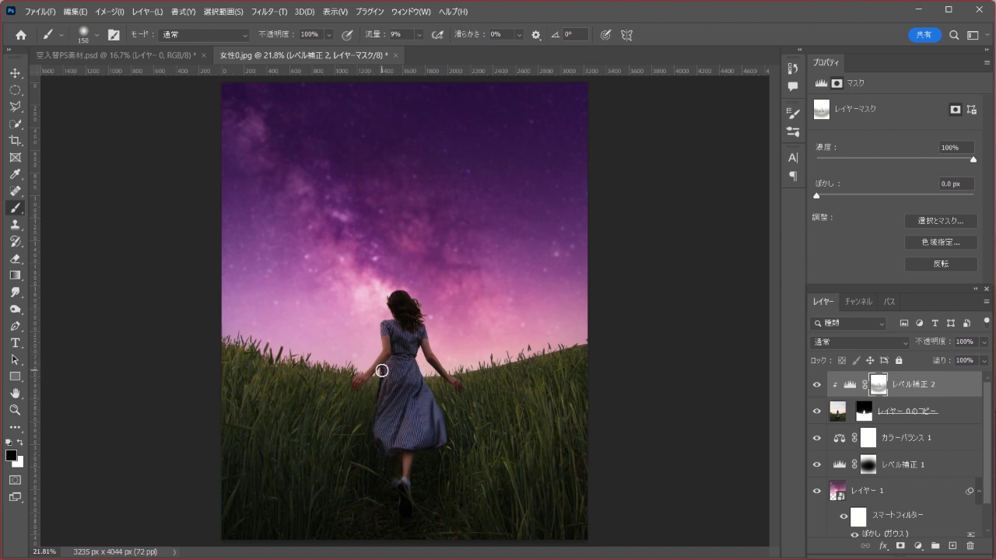
pyautogui.press(']')
pyautogui.press(']')
pyautogui.press(']')
pyautogui.press(']')
pyautogui.press(']')
pyautogui.press(']')
pyautogui.press(']')
pyautogui.press(']')
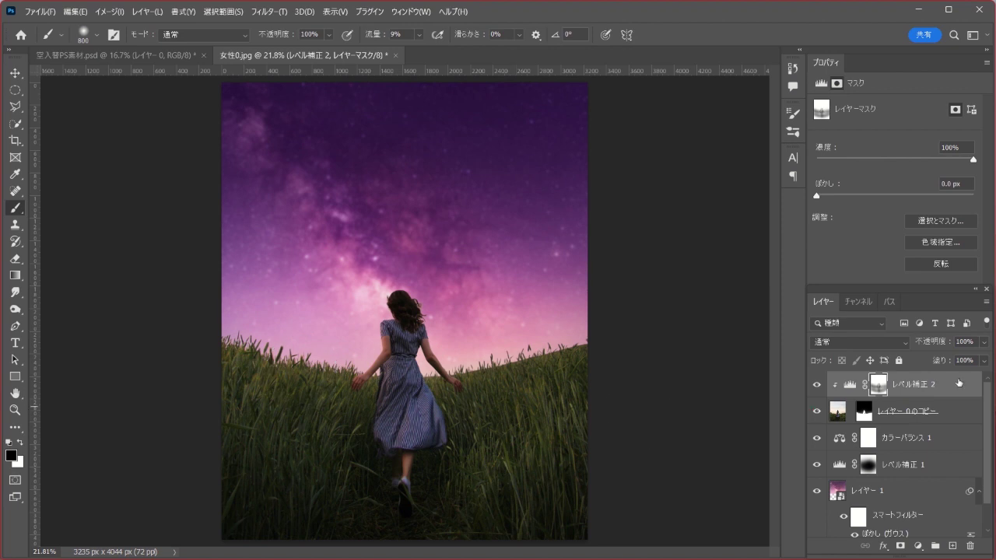
# Step: Add a clipped Color Balance layer with midtones shifted to red +20 and blue +53
pyautogui.click(917, 545)
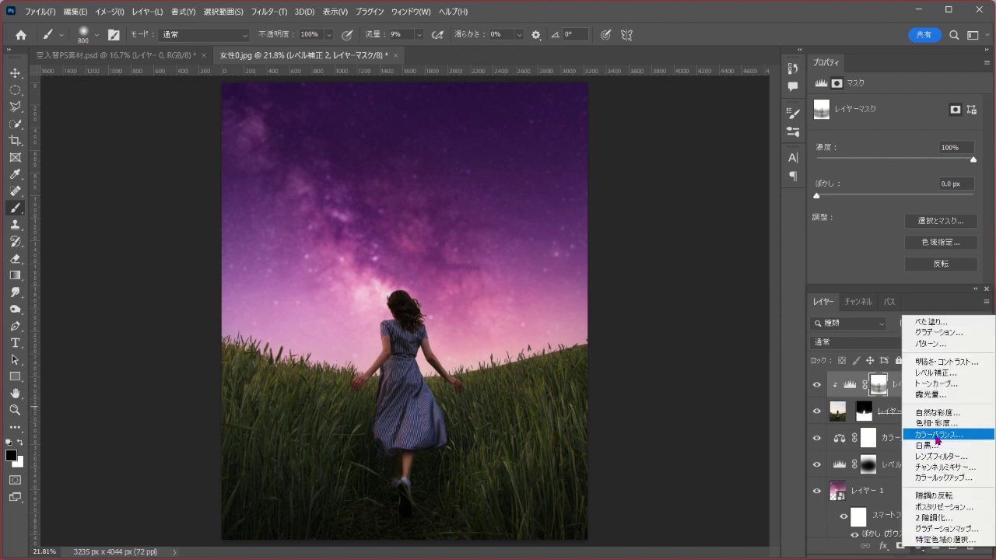
pyautogui.click(969, 437)
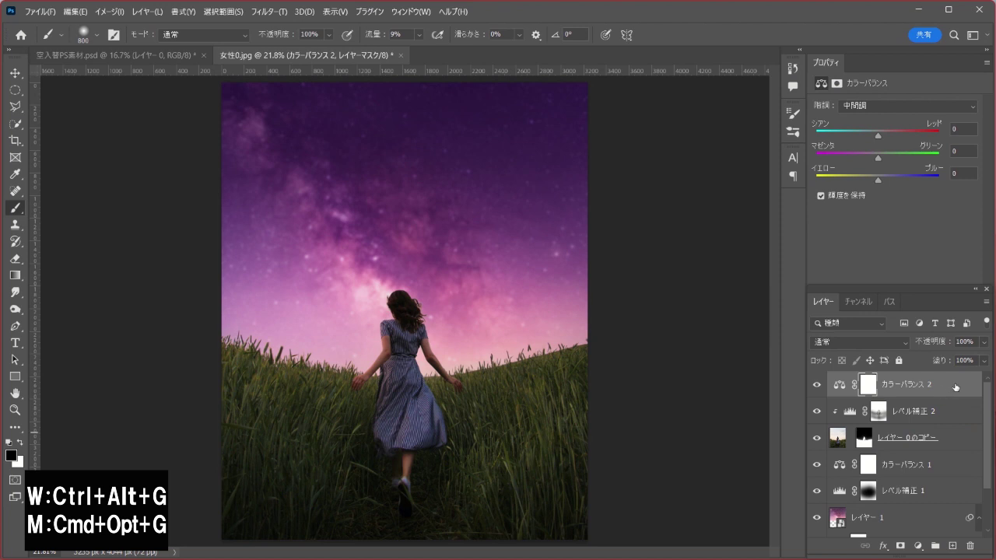
pyautogui.hotkey('ctrl', 'alt', 'g')
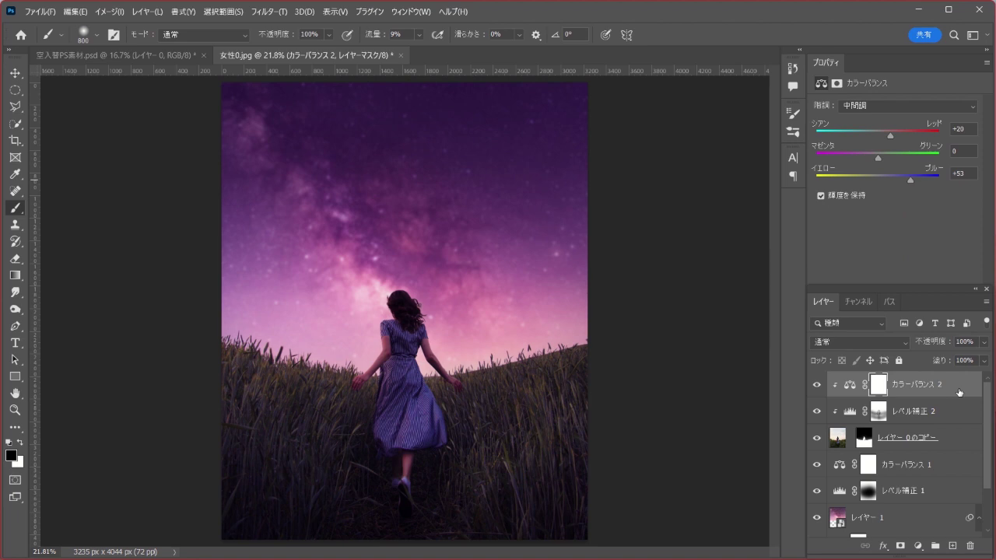
# Step: Copy the moon layer from the sky materials document into the girl image
pyautogui.click(140, 56)
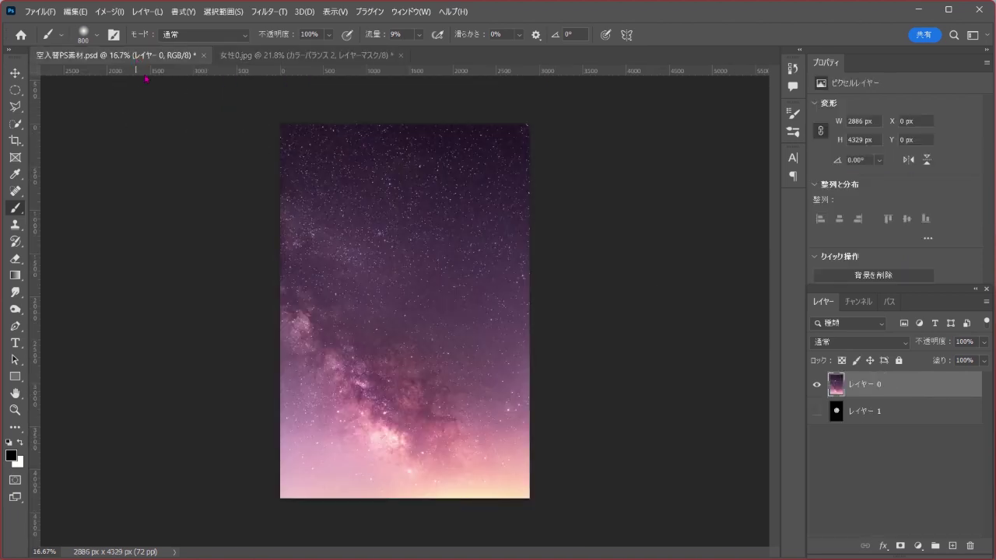
pyautogui.click(816, 385)
pyautogui.click(817, 410)
pyautogui.press('v')
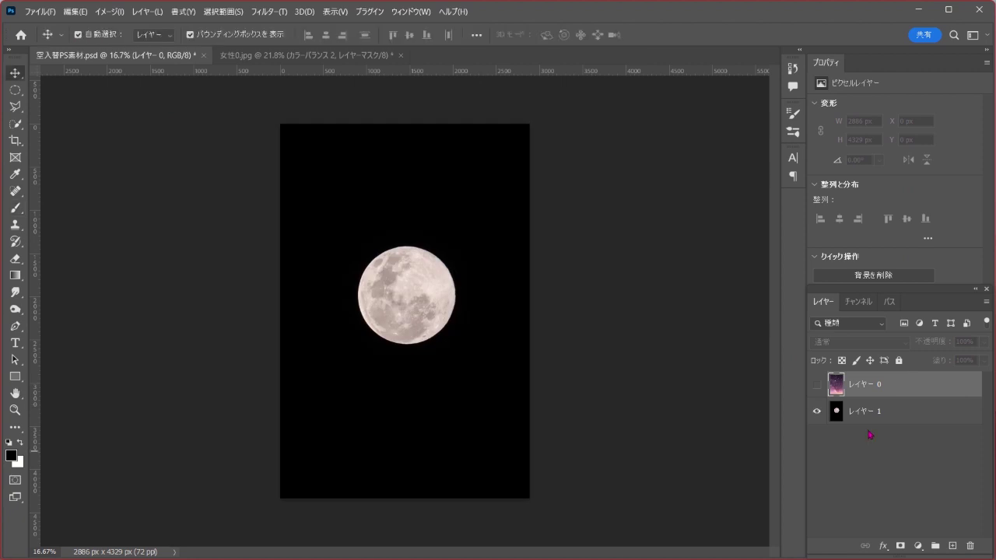
pyautogui.click(871, 413)
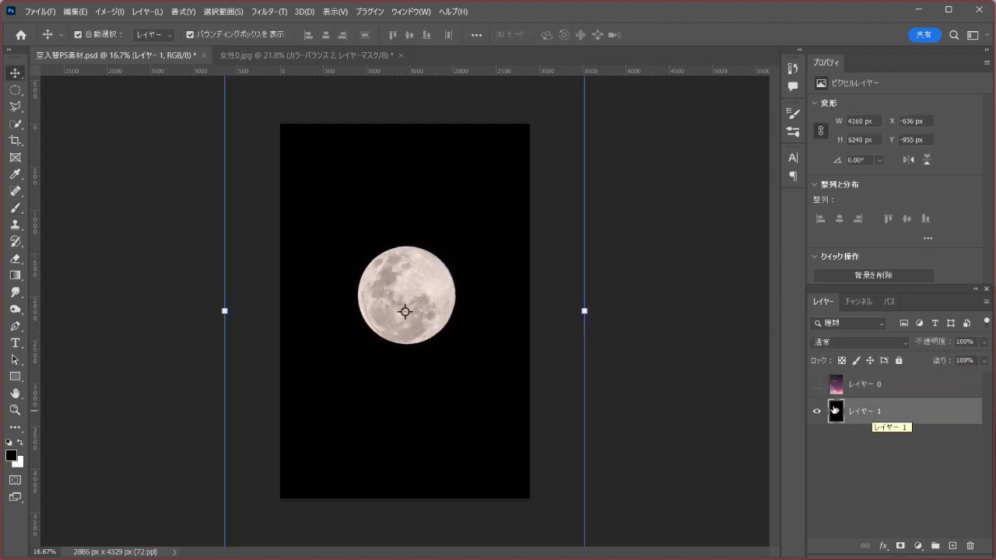
pyautogui.moveTo(433, 282)
pyautogui.mouseDown()
pyautogui.moveTo(237, 138)
pyautogui.moveTo(258, 70)
pyautogui.mouseUp()
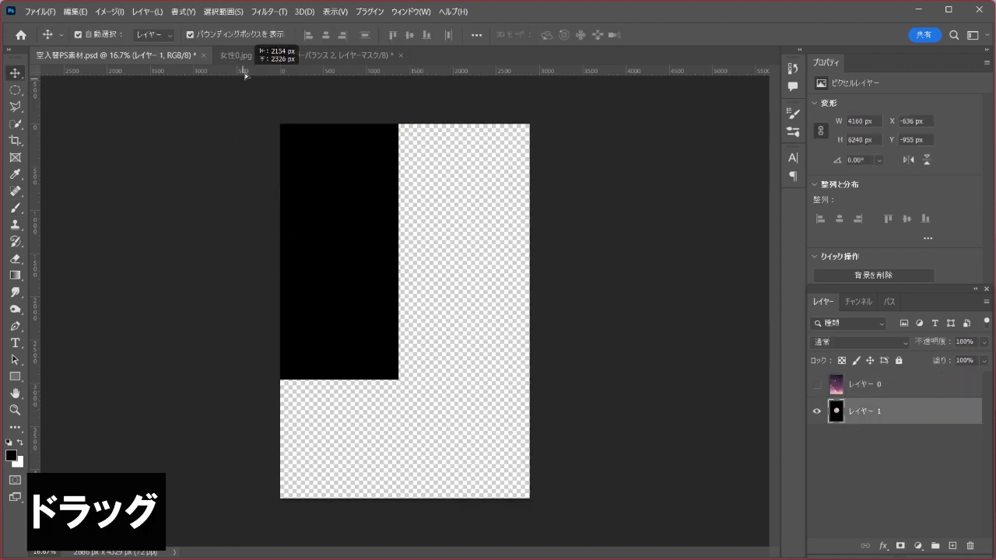
pyautogui.moveTo(407, 249); pyautogui.dragTo(408, 256)
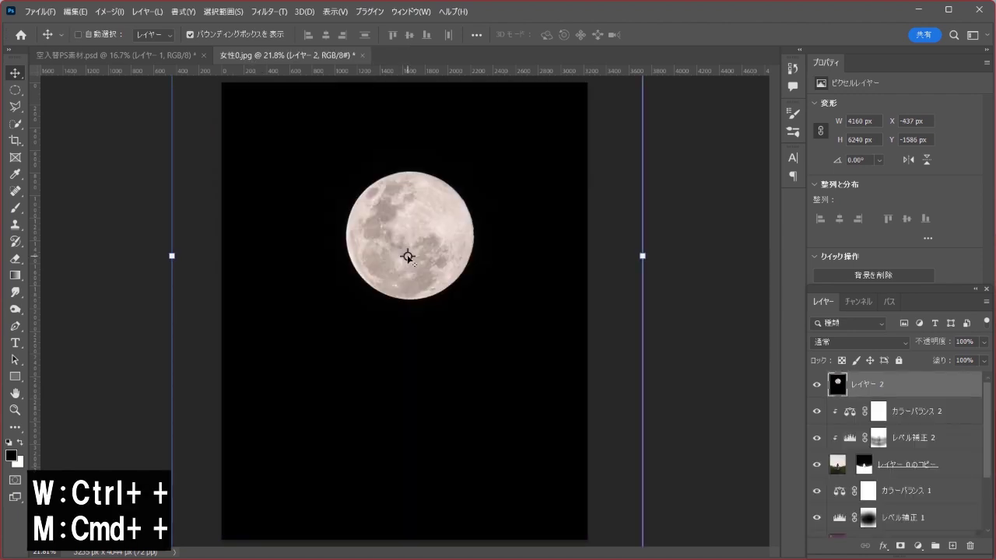
# Step: Mask the moon layer with a circular selection fitted around the moon disc
pyautogui.hotkey('ctrl', '+')
pyautogui.hotkey('ctrl', '+')
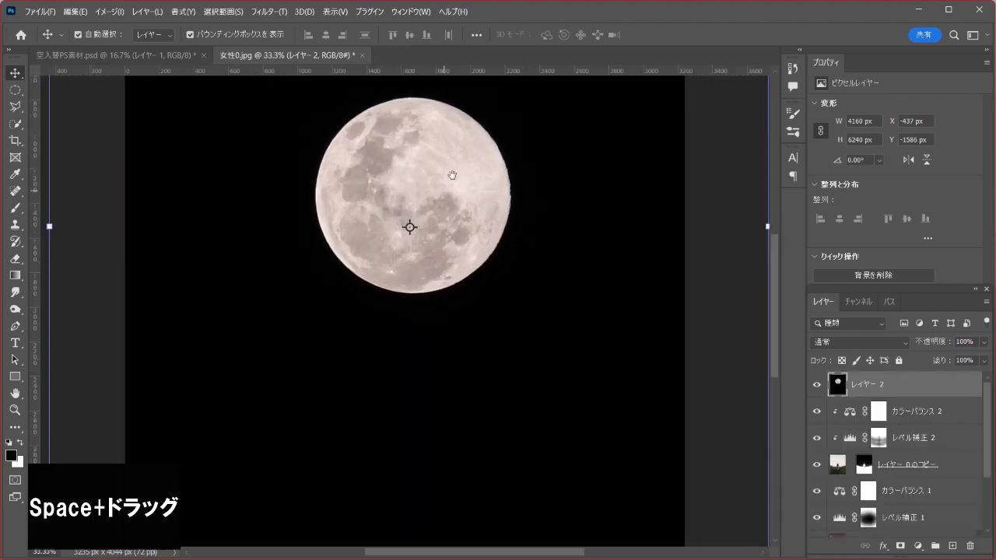
pyautogui.moveTo(452, 175); pyautogui.dragTo(427, 255)
pyautogui.hotkey('ctrl', '+')
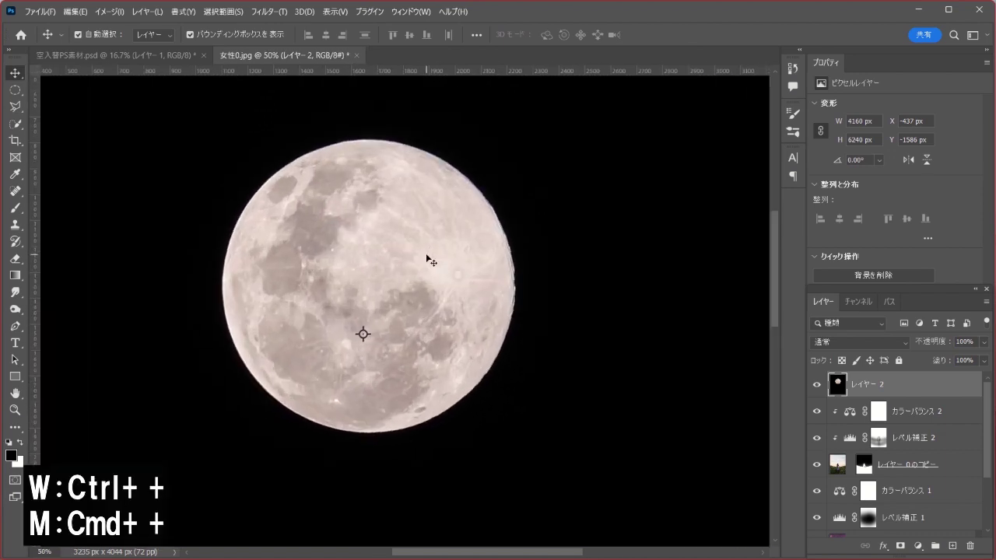
pyautogui.click(15, 89)
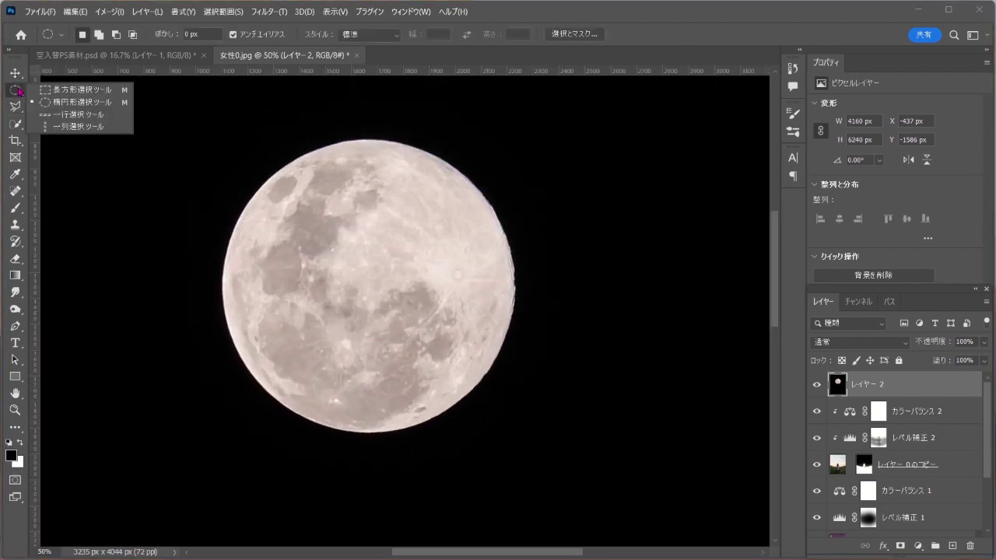
pyautogui.click(108, 107)
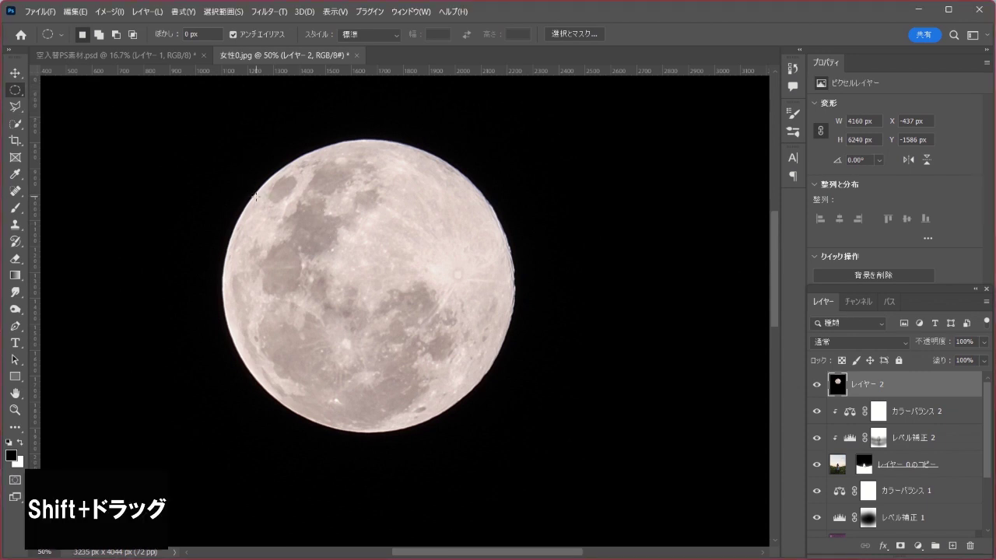
pyautogui.moveTo(256, 196); pyautogui.dragTo(634, 453)
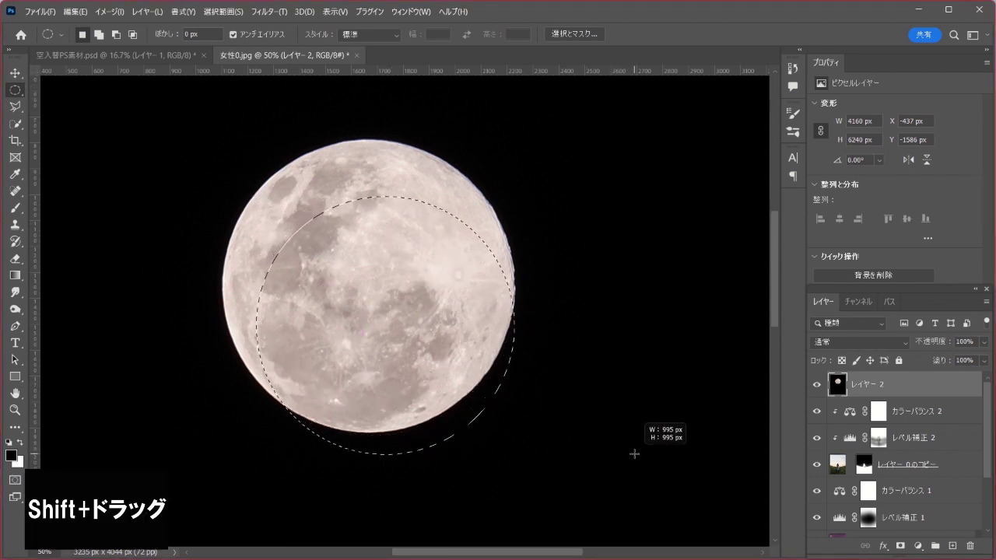
pyautogui.moveTo(634, 454)
pyautogui.mouseDown()
pyautogui.moveTo(580, 356)
pyautogui.moveTo(576, 393)
pyautogui.moveTo(652, 430)
pyautogui.mouseUp()
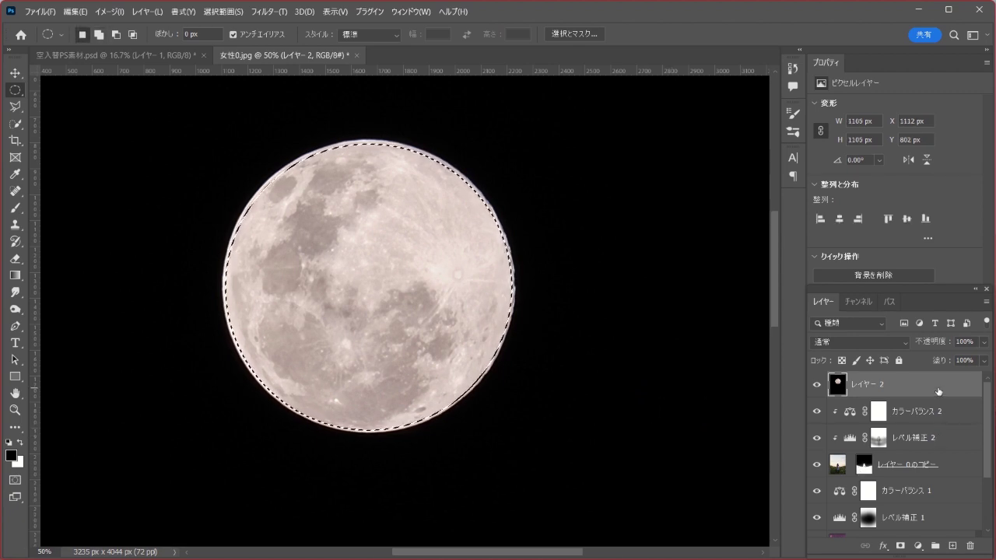
pyautogui.click(900, 547)
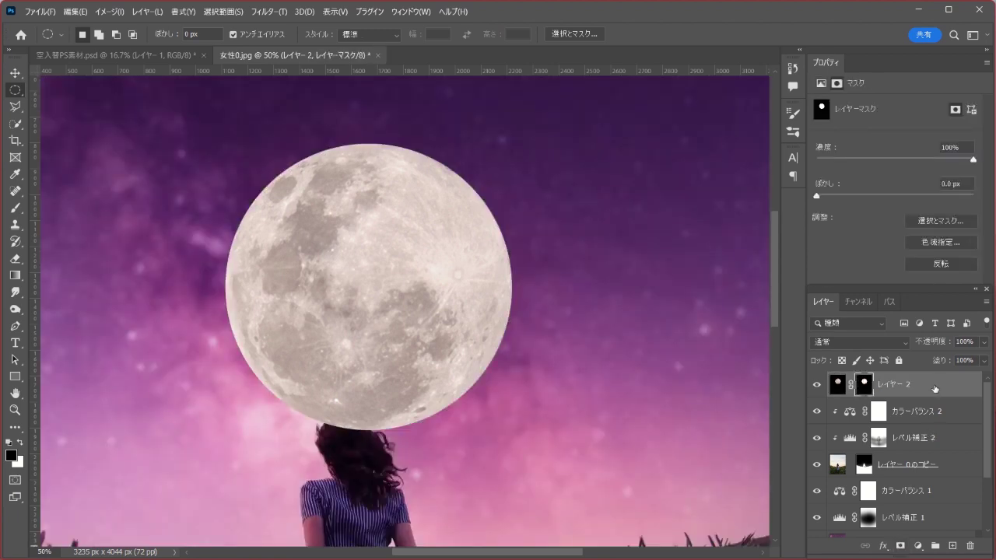
# Step: Scale the moon to 30% and place it at the top centre of the sky
pyautogui.hotkey('ctrl', '0')
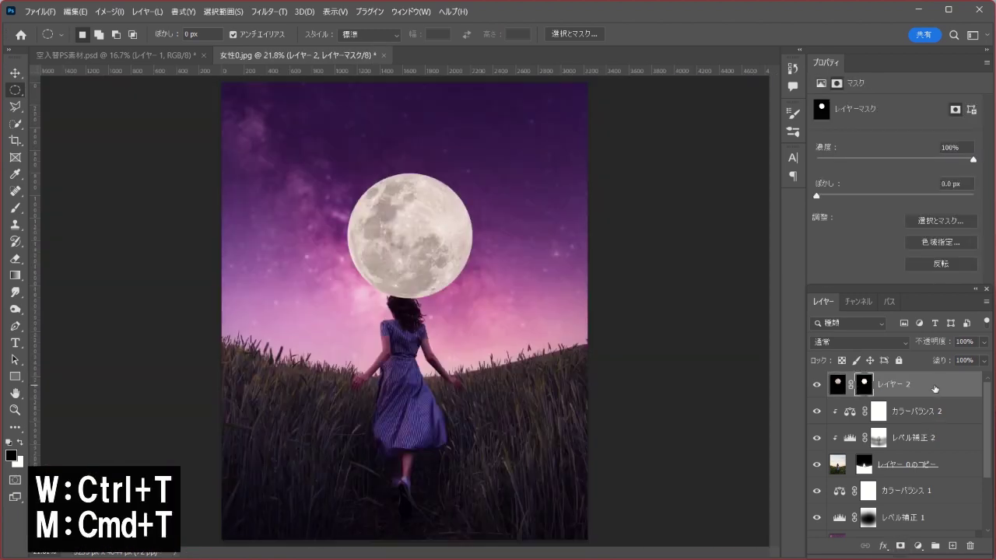
pyautogui.hotkey('ctrl', 't')
pyautogui.moveTo(652, 270); pyautogui.dragTo(374, 270)
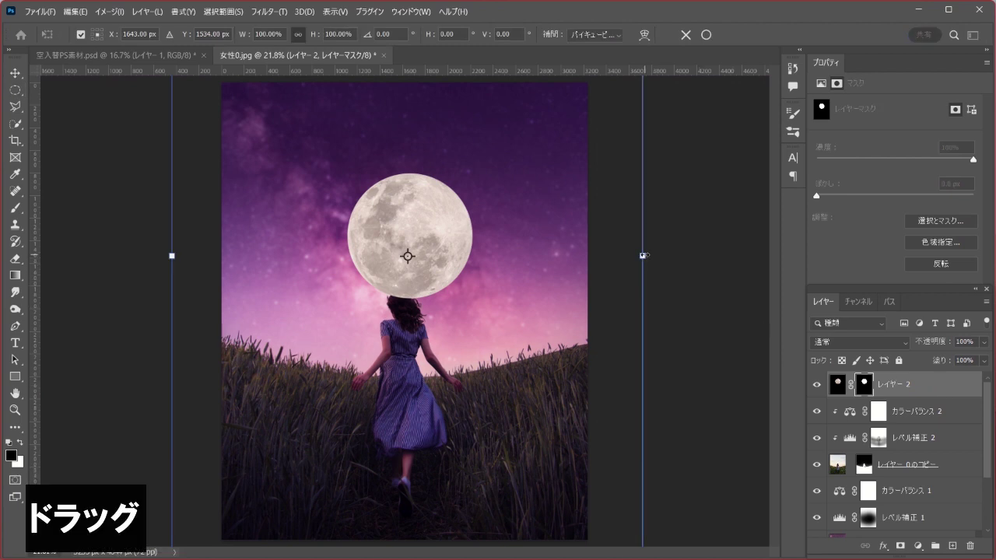
pyautogui.moveTo(284, 240); pyautogui.dragTo(421, 136)
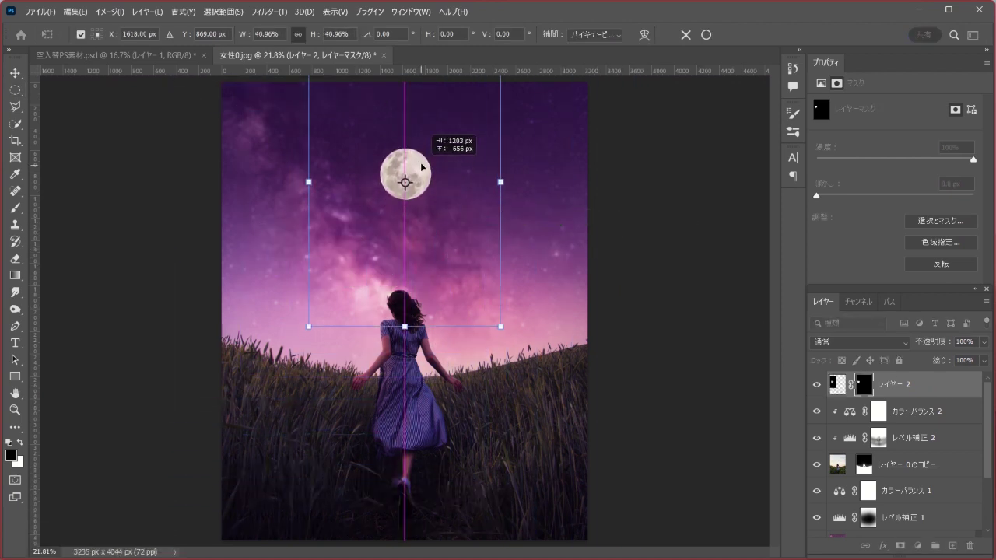
pyautogui.moveTo(501, 160); pyautogui.dragTo(451, 160)
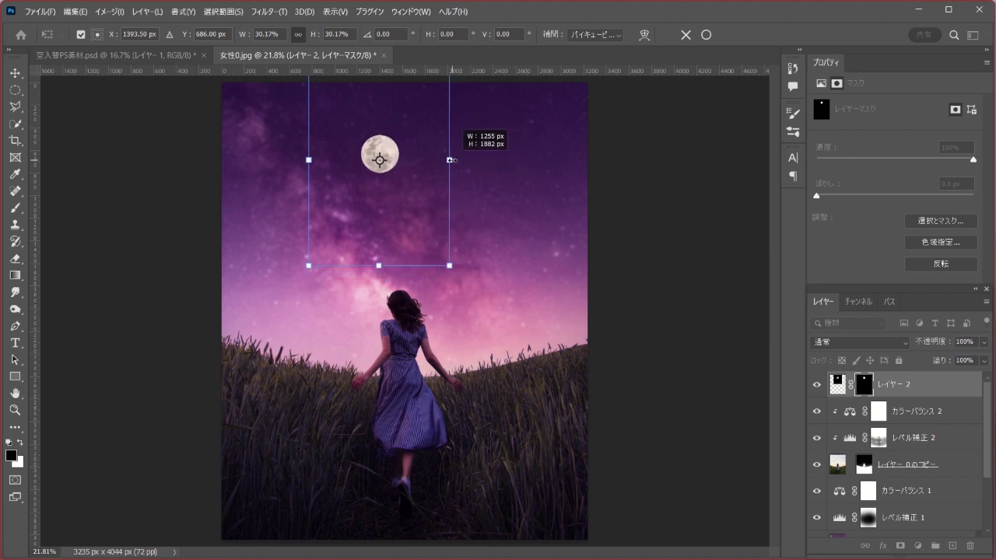
pyautogui.moveTo(389, 139); pyautogui.dragTo(425, 145)
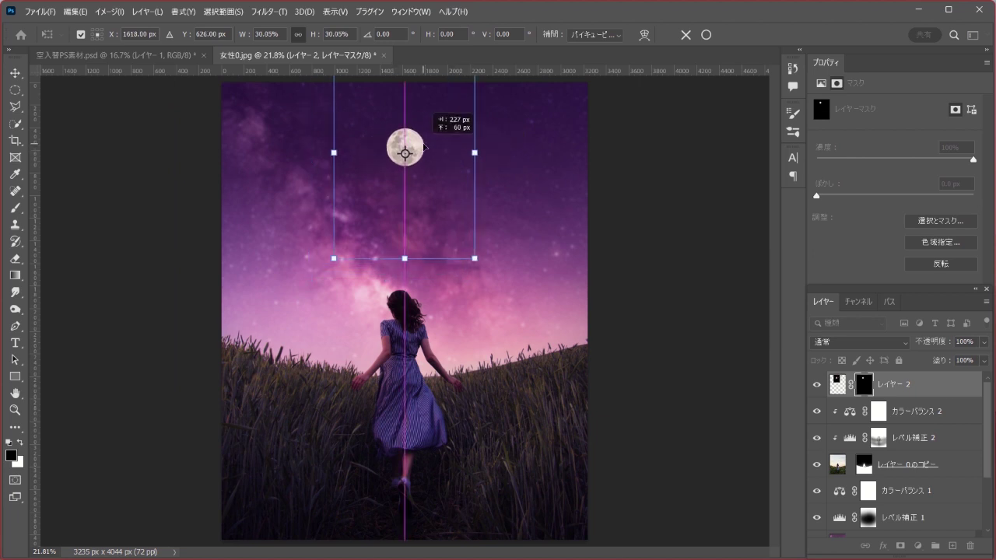
pyautogui.click(703, 36)
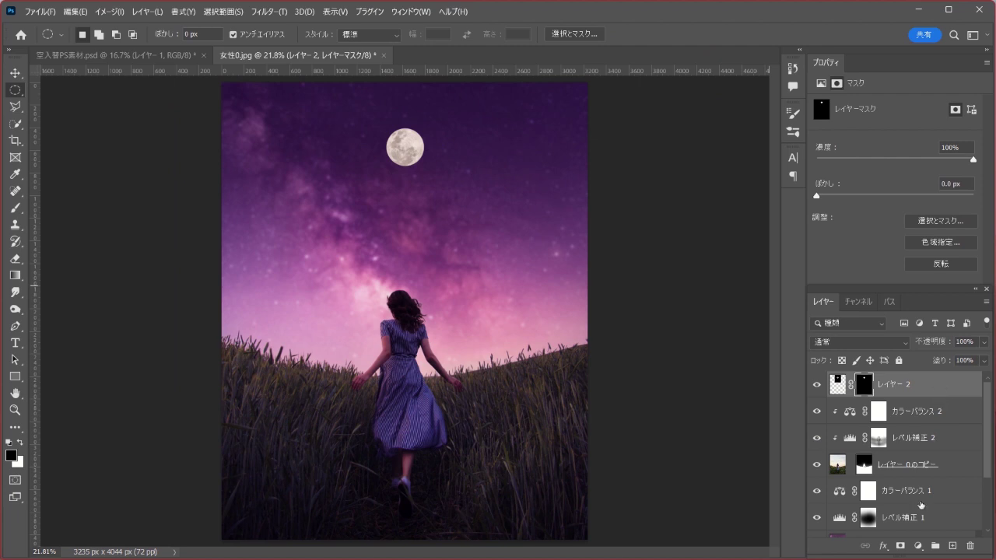
pyautogui.click(919, 546)
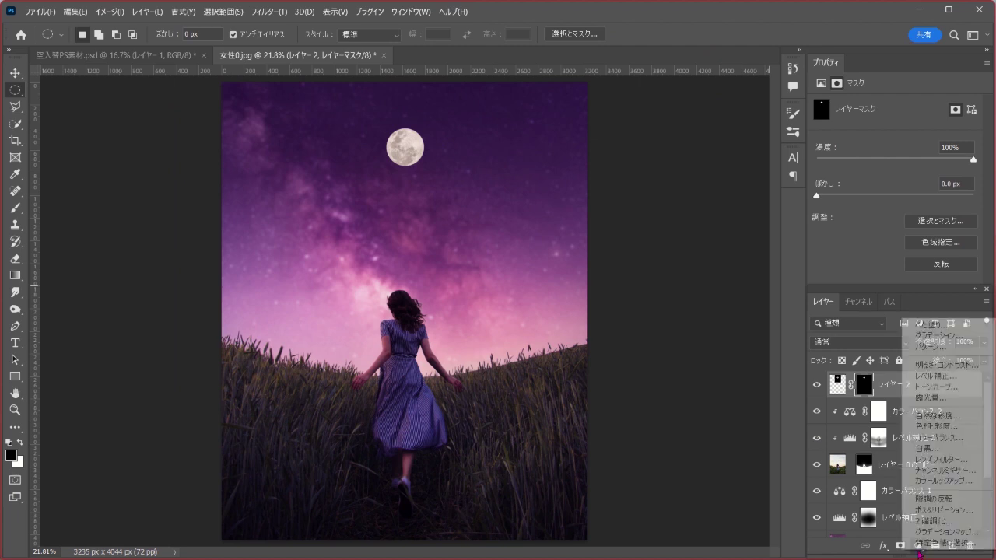
# Step: Add a Levels layer clipped to the moon with output white at 41, then target its mask
pyautogui.click(964, 379)
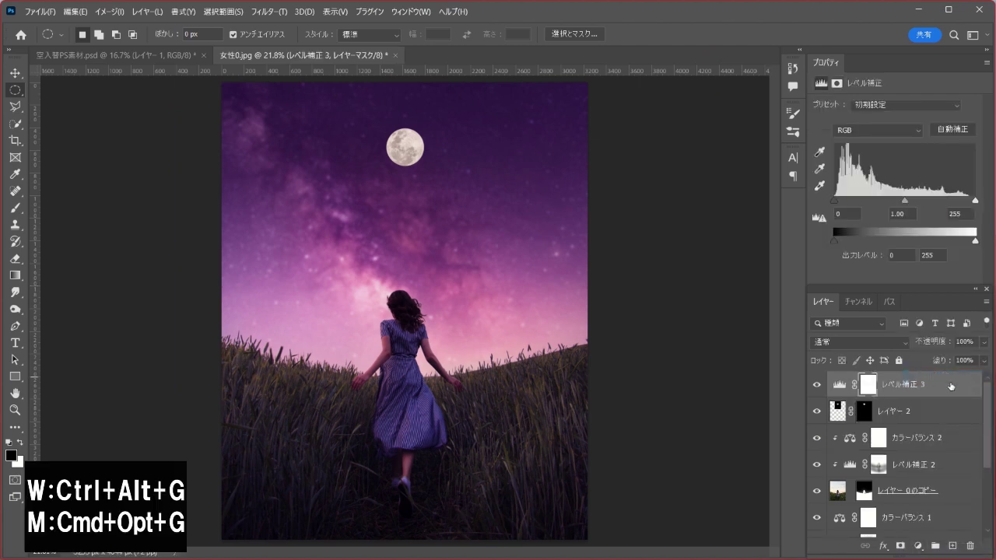
pyautogui.hotkey('ctrl', 'alt', 'g')
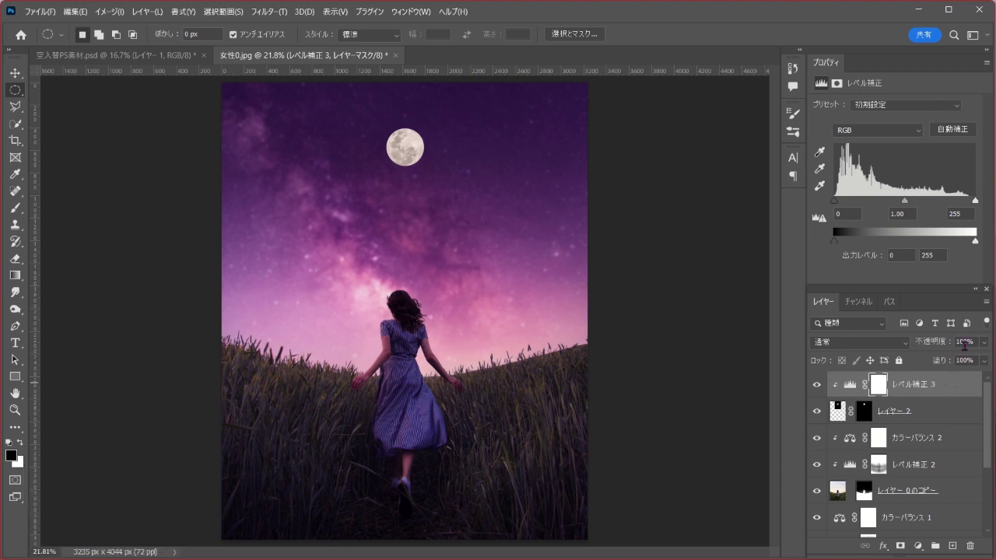
pyautogui.moveTo(975, 242); pyautogui.dragTo(885, 241)
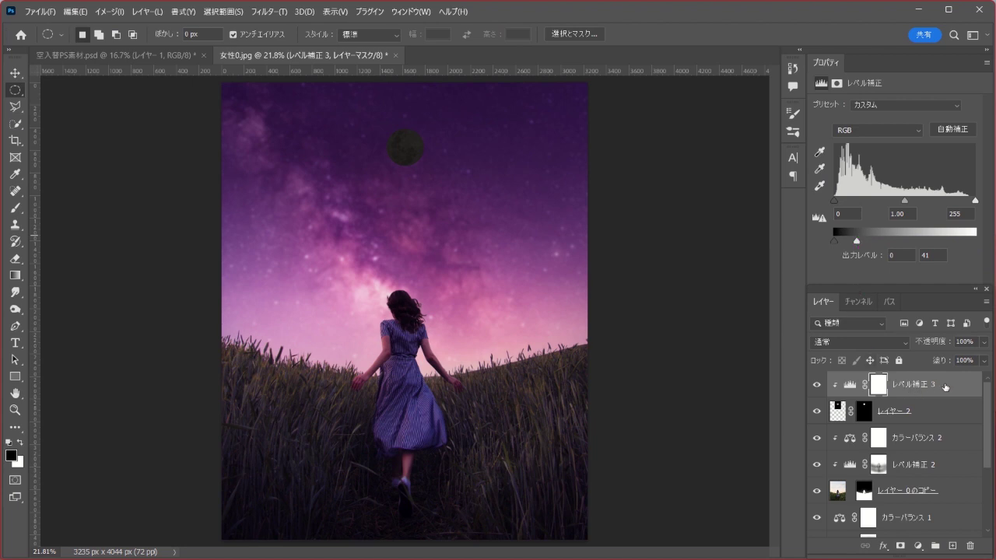
pyautogui.hotkey('ctrl', '2')
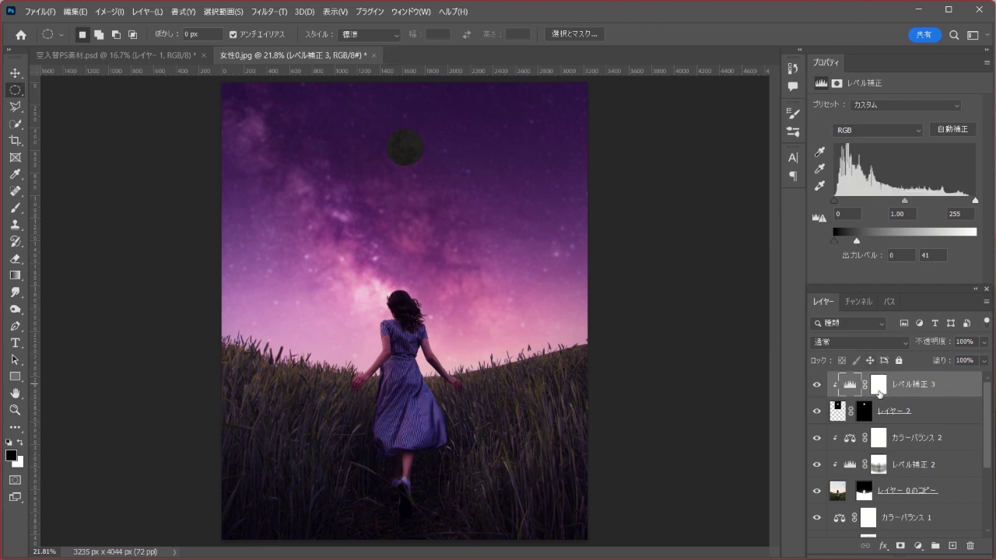
pyautogui.click(878, 389)
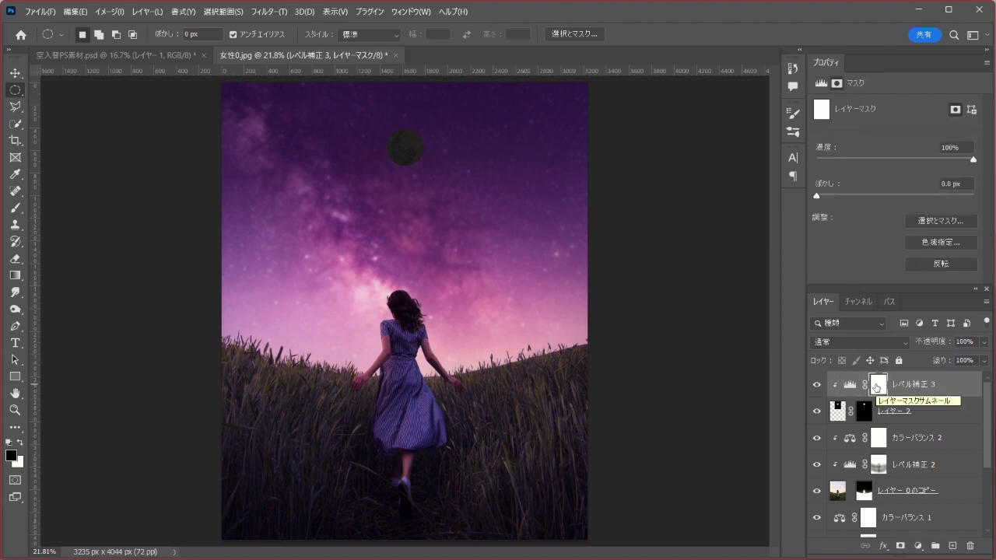
# Step: Paint a crescent on the Levels 3 mask with a black, 9%-flow, 500-px brush
pyautogui.click(15, 208)
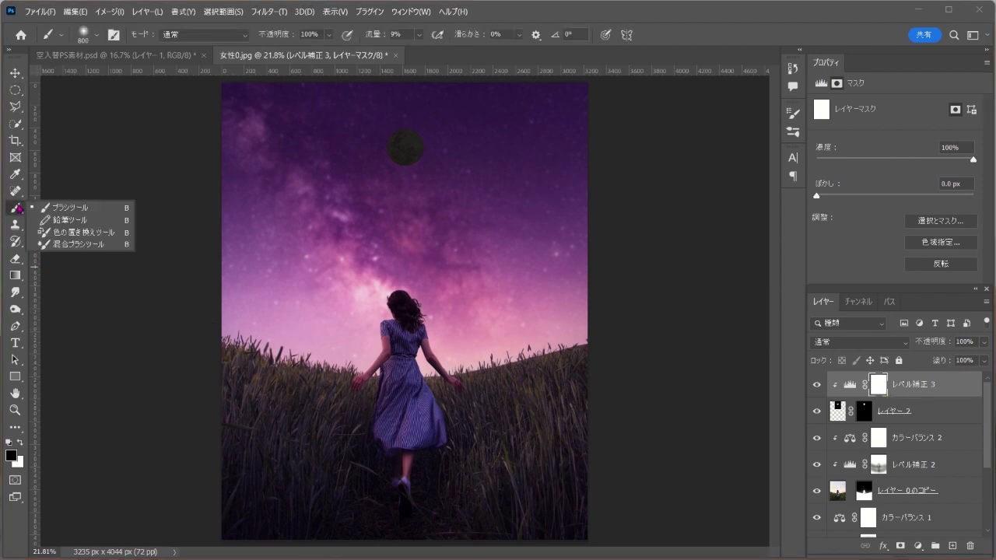
pyautogui.click(99, 208)
pyautogui.press('d')
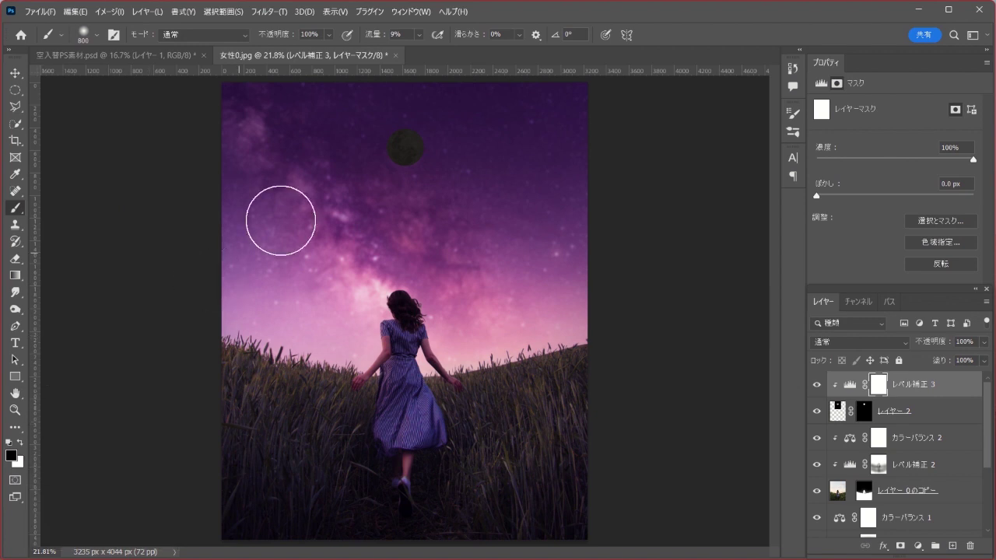
pyautogui.click(419, 35)
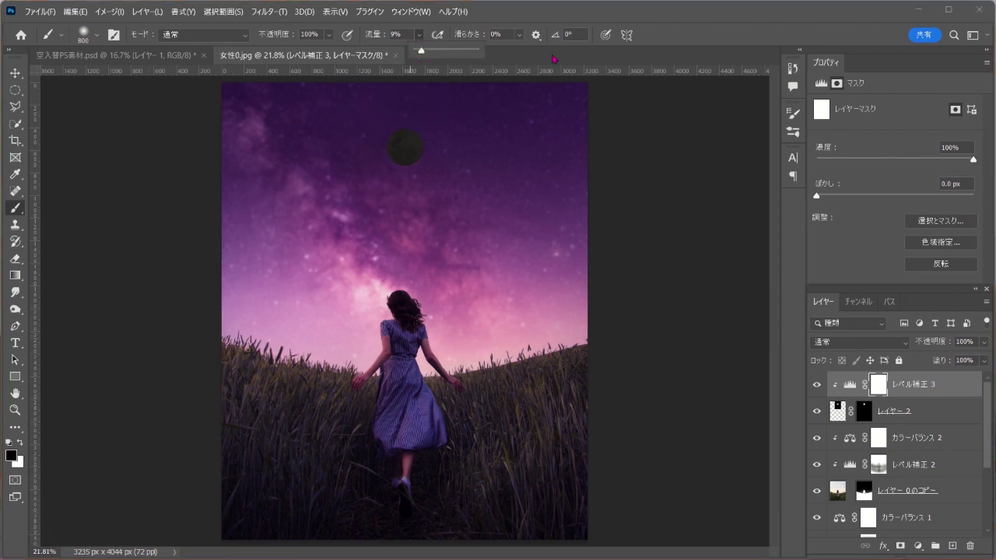
pyautogui.click(689, 39)
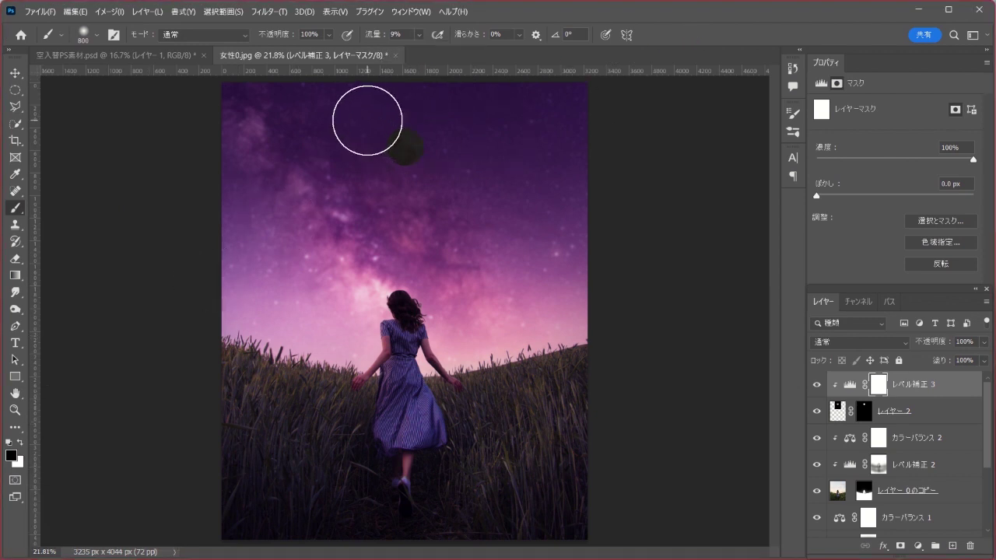
pyautogui.press('[')
pyautogui.press('[')
pyautogui.press('[')
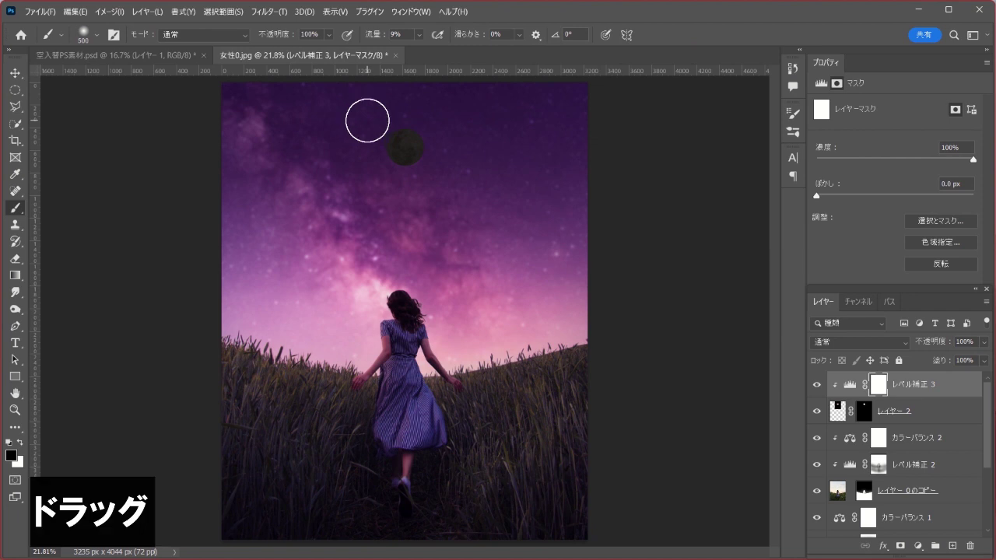
pyautogui.moveTo(367, 121)
pyautogui.mouseDown()
pyautogui.moveTo(367, 111)
pyautogui.moveTo(395, 100)
pyautogui.moveTo(354, 124)
pyautogui.moveTo(382, 100)
pyautogui.moveTo(358, 137)
pyautogui.moveTo(327, 111)
pyautogui.moveTo(371, 174)
pyautogui.moveTo(404, 195)
pyautogui.moveTo(345, 182)
pyautogui.moveTo(468, 185)
pyautogui.moveTo(362, 185)
pyautogui.moveTo(396, 194)
pyautogui.moveTo(378, 197)
pyautogui.moveTo(373, 104)
pyautogui.moveTo(395, 98)
pyautogui.moveTo(354, 130)
pyautogui.moveTo(315, 118)
pyautogui.moveTo(409, 187)
pyautogui.moveTo(306, 105)
pyautogui.moveTo(349, 102)
pyautogui.moveTo(403, 176)
pyautogui.moveTo(349, 143)
pyautogui.moveTo(356, 121)
pyautogui.moveTo(372, 147)
pyautogui.mouseUp()
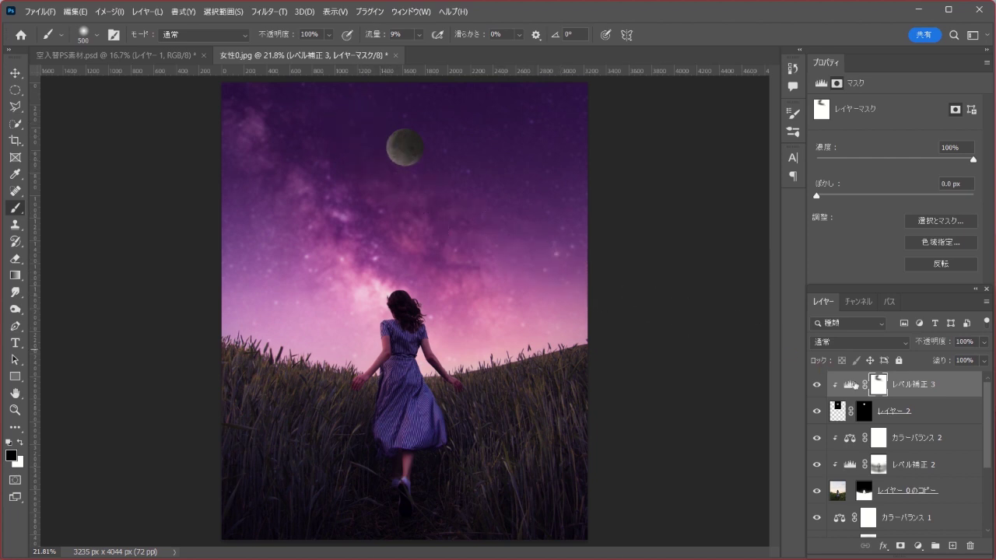
pyautogui.click(948, 386)
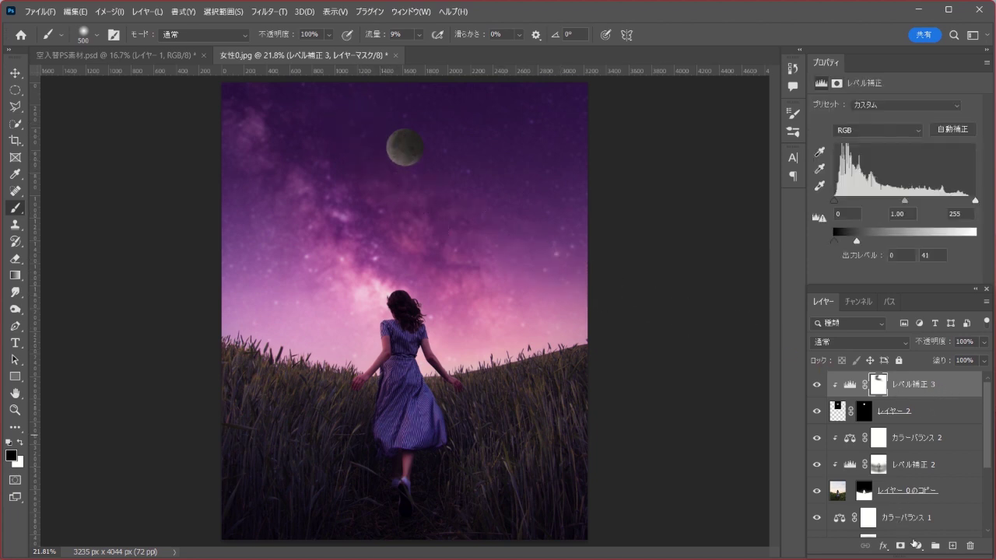
pyautogui.click(917, 545)
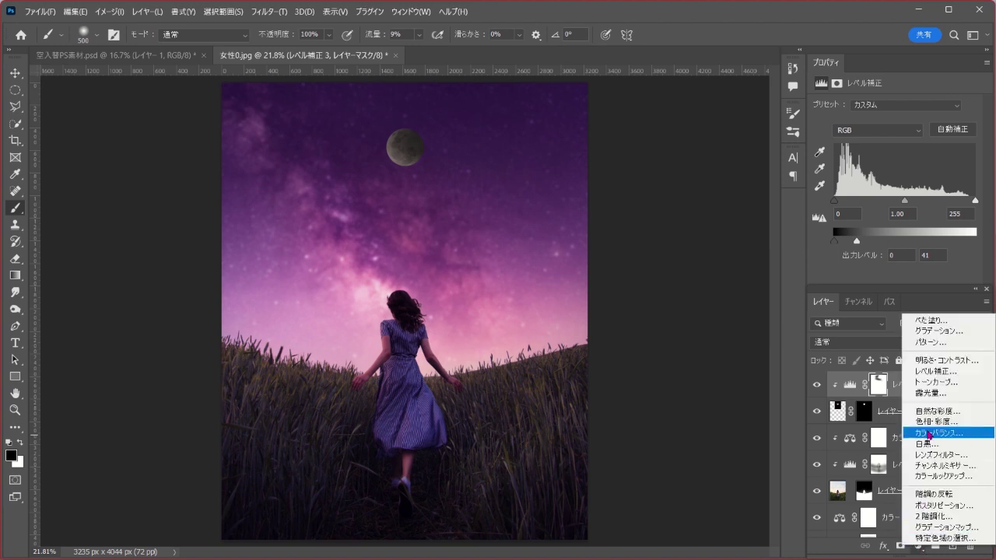
# Step: Add a Vibrance layer clipped to the moon with vibrance +40 and saturation +100
pyautogui.click(963, 411)
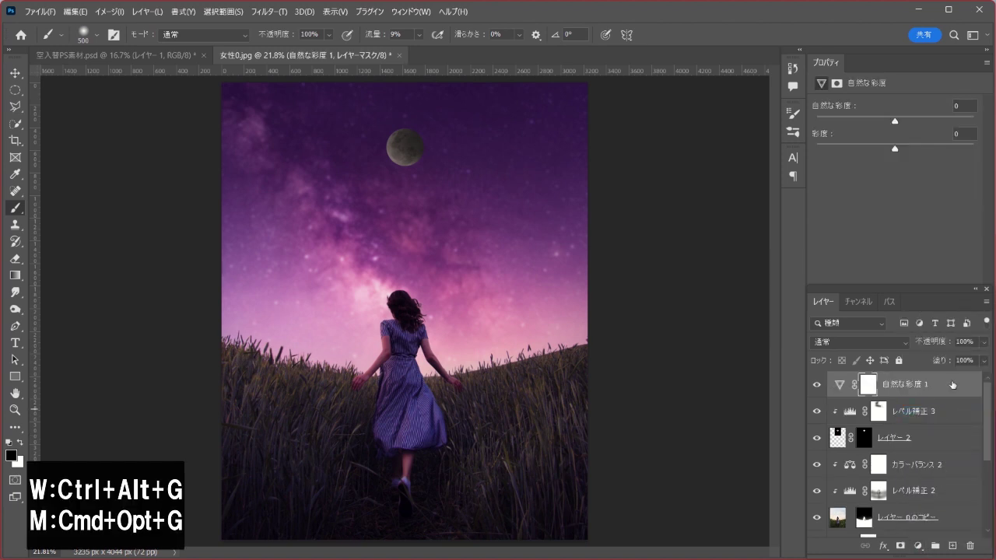
pyautogui.hotkey('ctrl', 'alt', 'g')
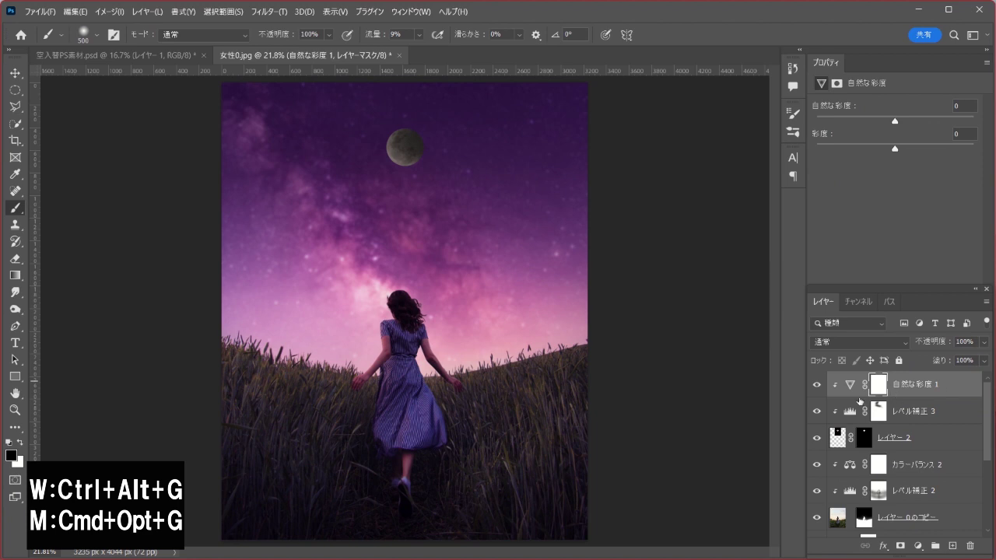
pyautogui.moveTo(895, 122)
pyautogui.mouseDown()
pyautogui.moveTo(927, 125)
pyautogui.moveTo(911, 147)
pyautogui.moveTo(982, 150)
pyautogui.mouseUp()
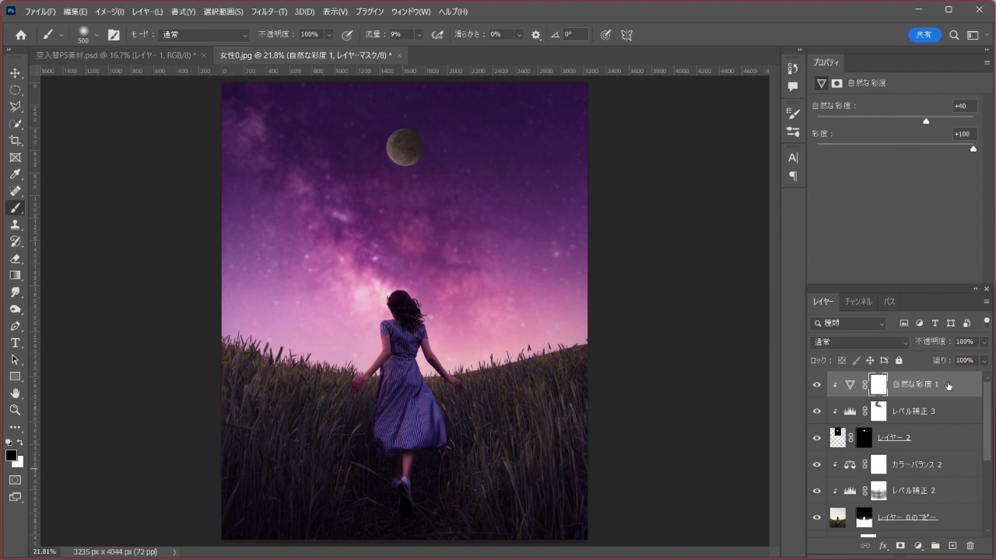
pyautogui.click(918, 546)
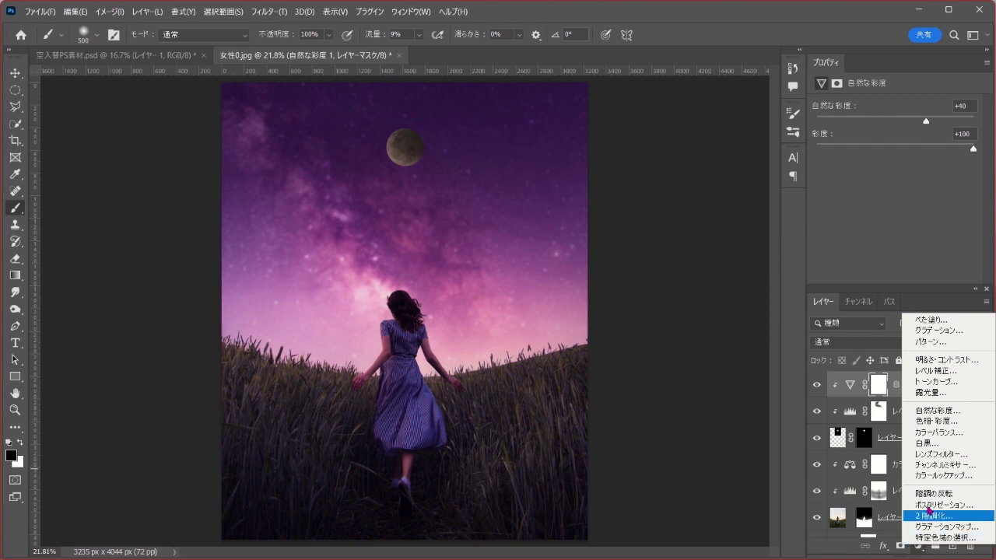
# Step: Add a Color Lookup layer using Crisp_Warm.look at 20% opacity
pyautogui.click(976, 476)
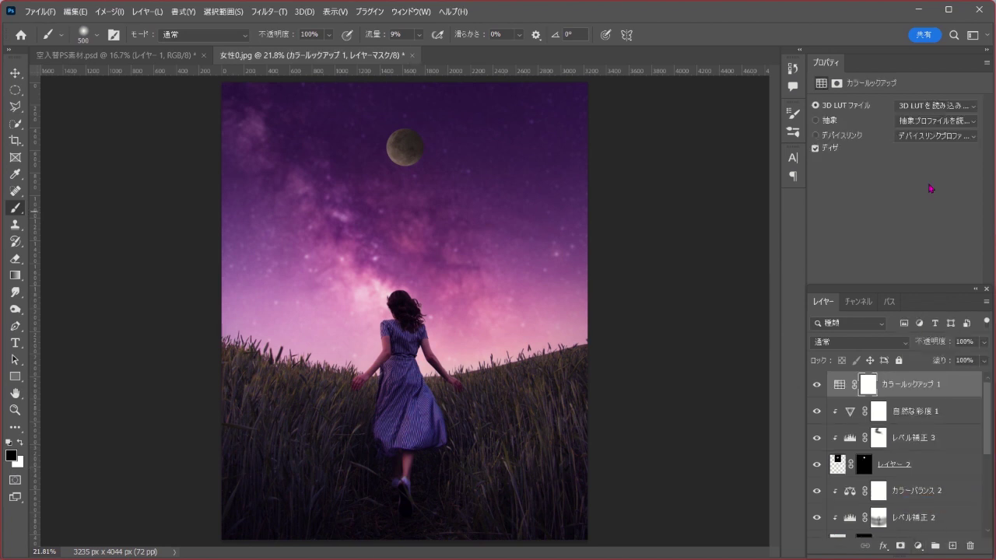
pyautogui.click(926, 107)
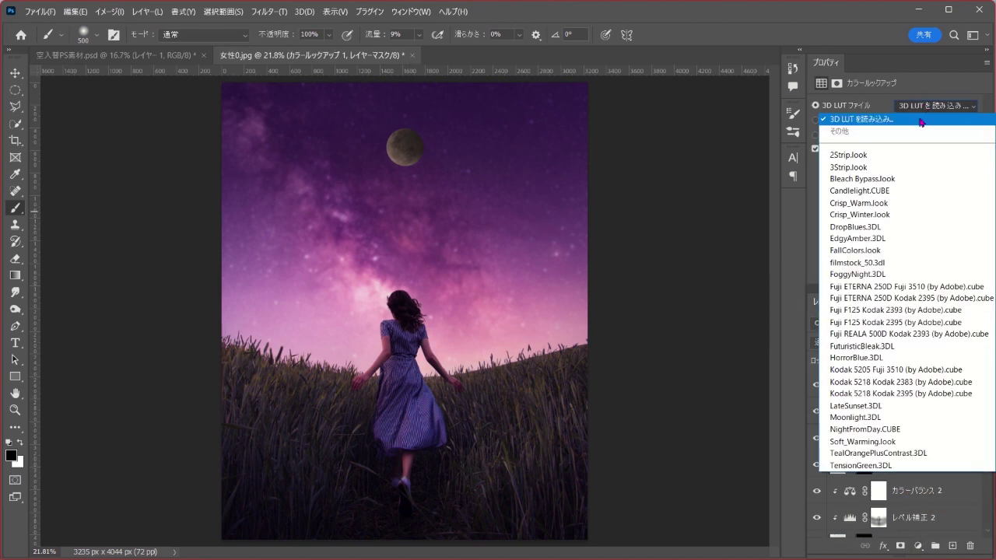
pyautogui.click(920, 204)
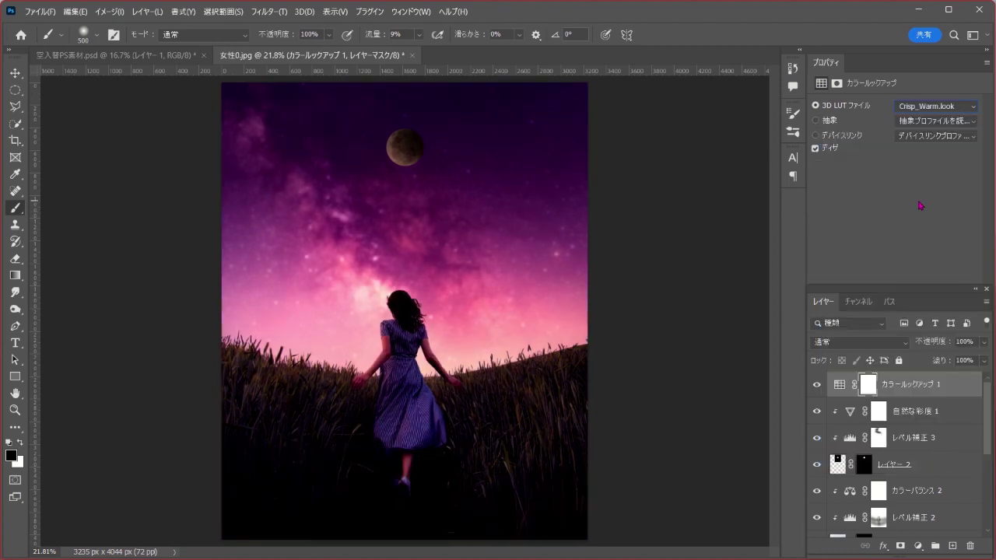
pyautogui.click(984, 342)
pyautogui.moveTo(986, 357); pyautogui.dragTo(938, 364)
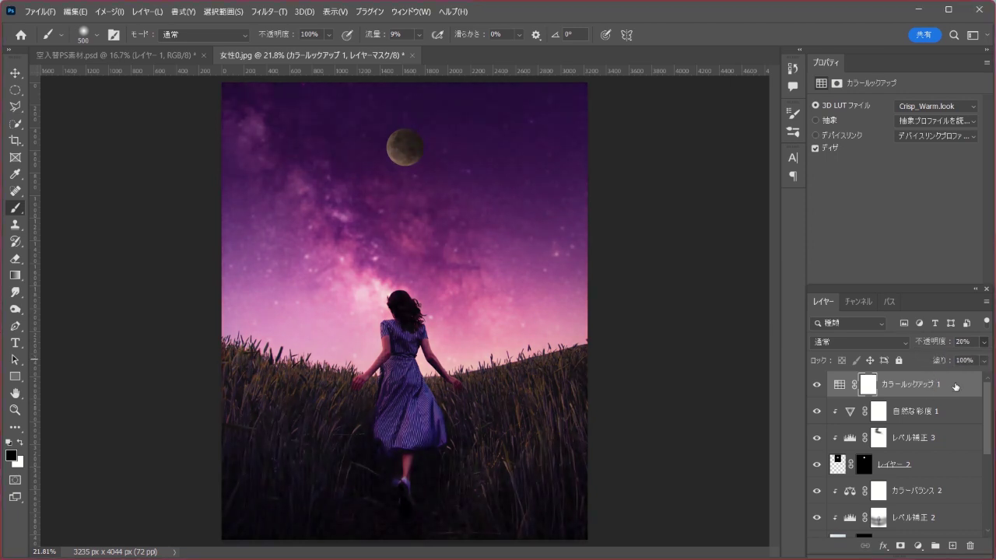
pyautogui.click(952, 385)
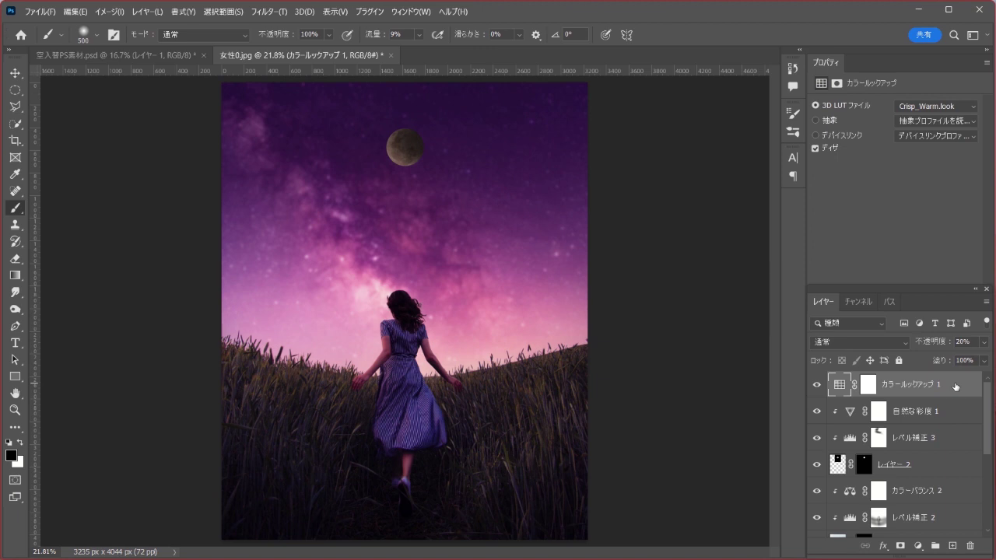
pyautogui.click(918, 545)
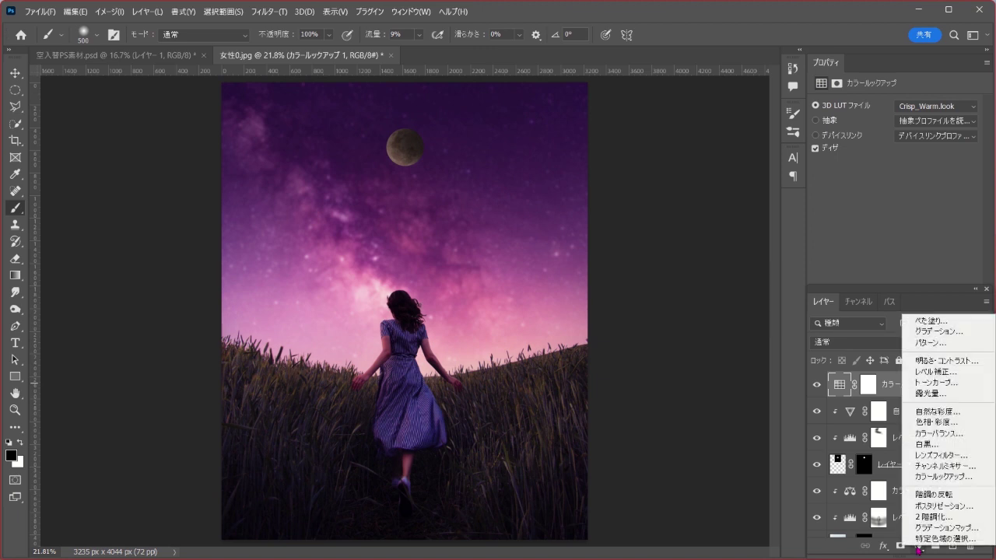
# Step: Add a Curves layer with an S-shaped RGB curve: highlights lifted, shadows lowered
pyautogui.click(961, 383)
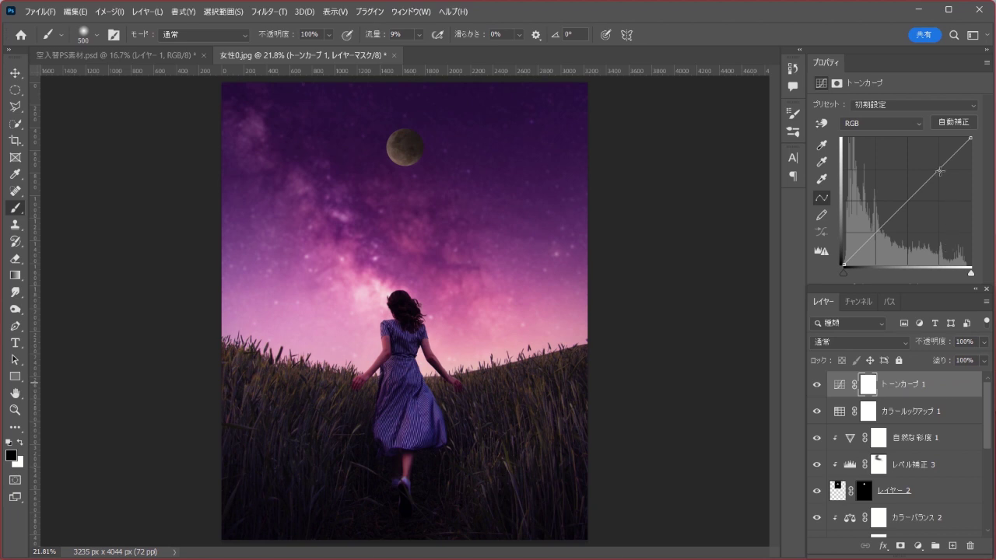
pyautogui.click(939, 170)
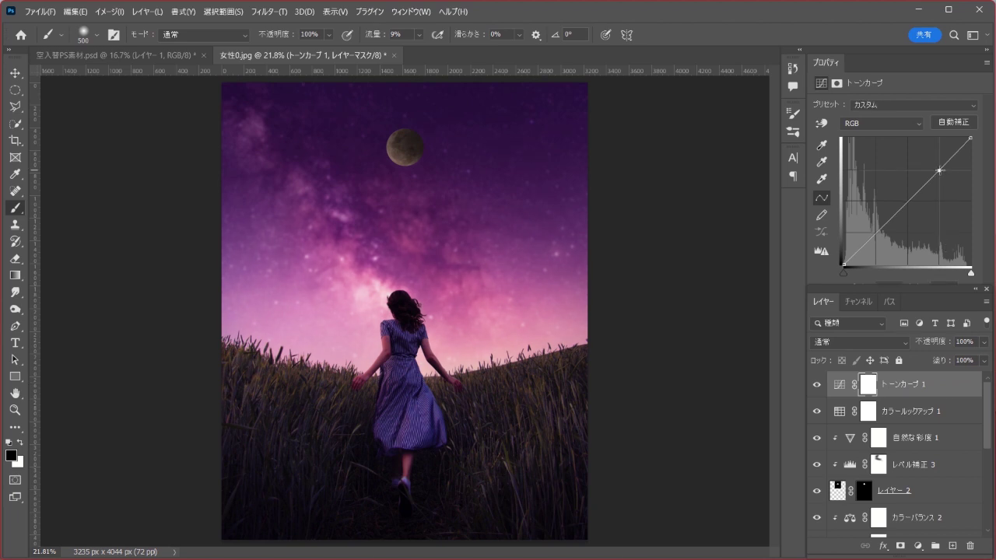
pyautogui.moveTo(939, 170); pyautogui.dragTo(939, 165)
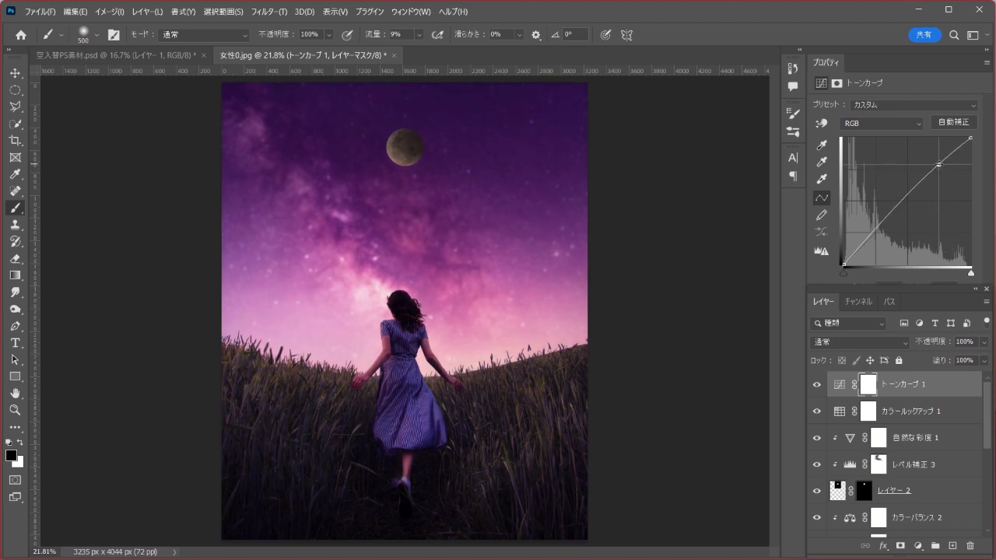
pyautogui.click(873, 232)
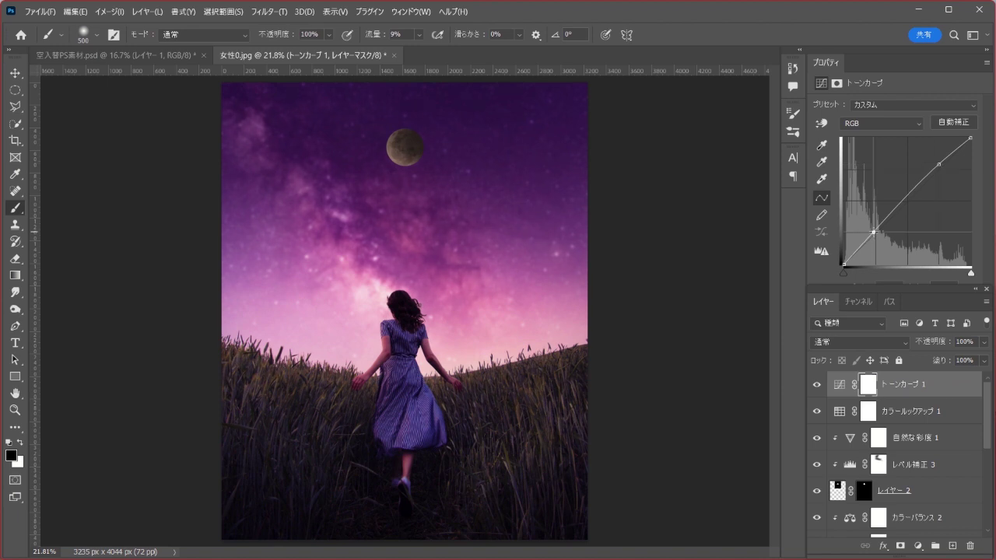
pyautogui.moveTo(874, 231); pyautogui.dragTo(874, 234)
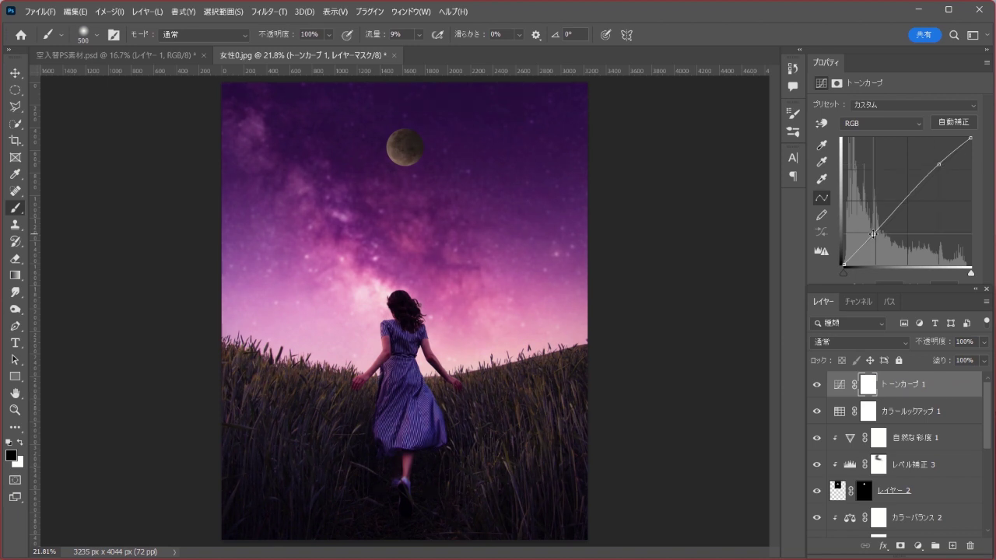
pyautogui.moveTo(844, 264); pyautogui.dragTo(839, 258)
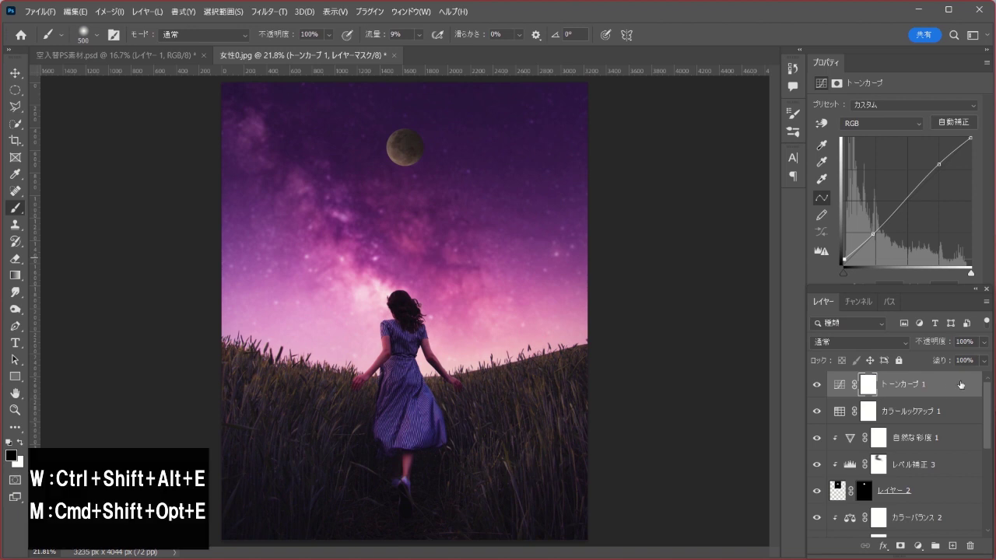
# Step: Stamp all visible layers into a new top layer and hide every layer beneath it
pyautogui.hotkey('ctrl', 'shift', 'alt', 'e')
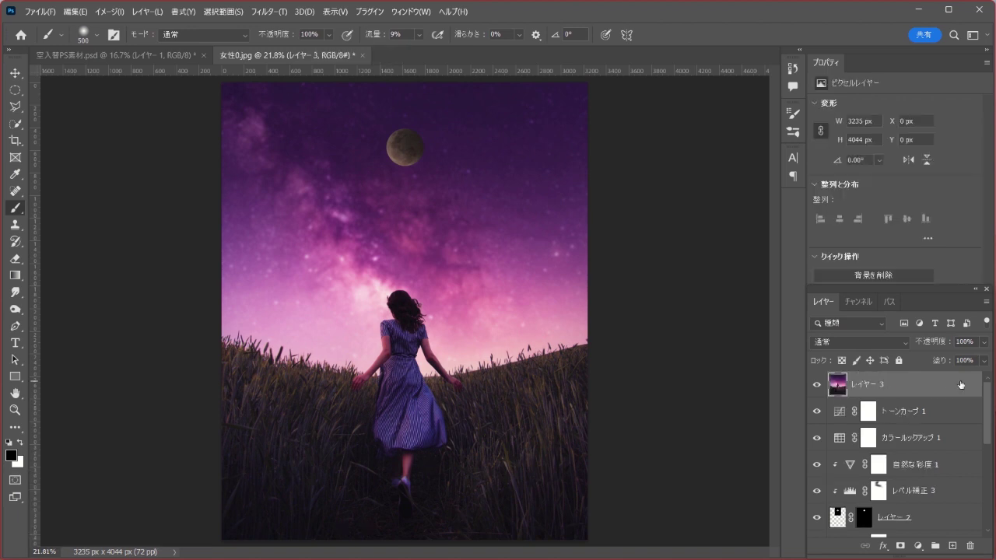
pyautogui.keyDown('alt'); pyautogui.click(816, 384); pyautogui.keyUp('alt')
pyautogui.click(14, 141)
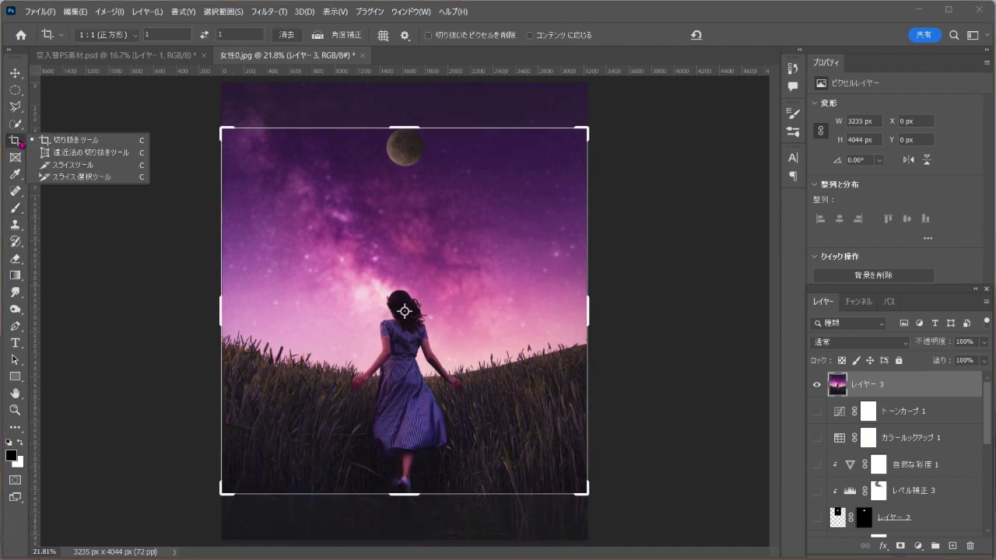
# Step: Crop-extend the canvas to a 1:1 4044 × 4044 px square, then select the photo layer's pixels
pyautogui.click(120, 142)
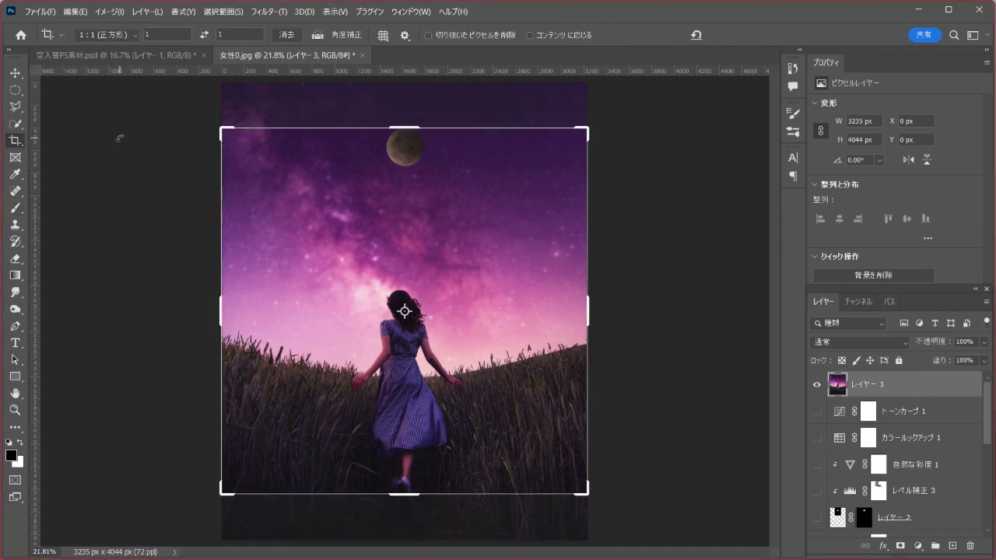
pyautogui.click(134, 36)
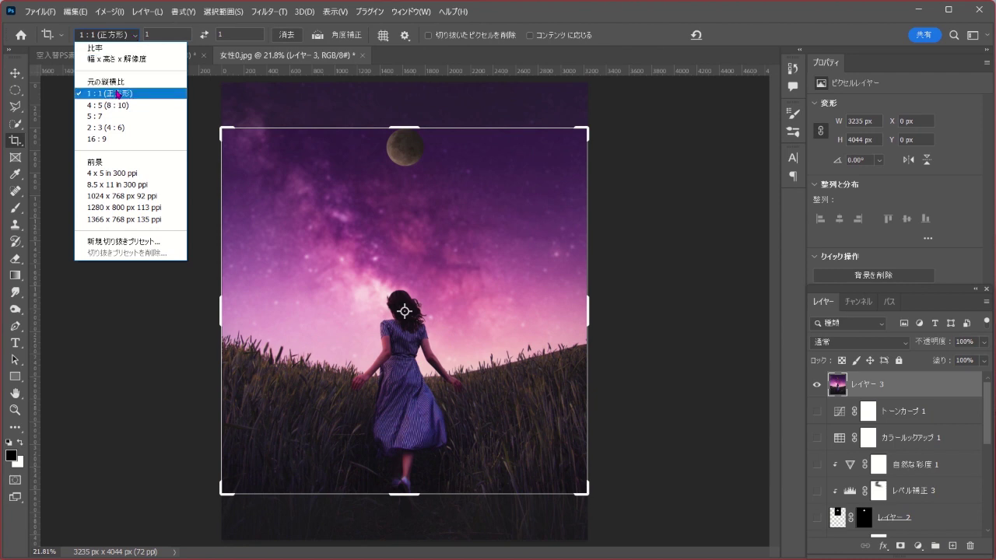
pyautogui.click(162, 94)
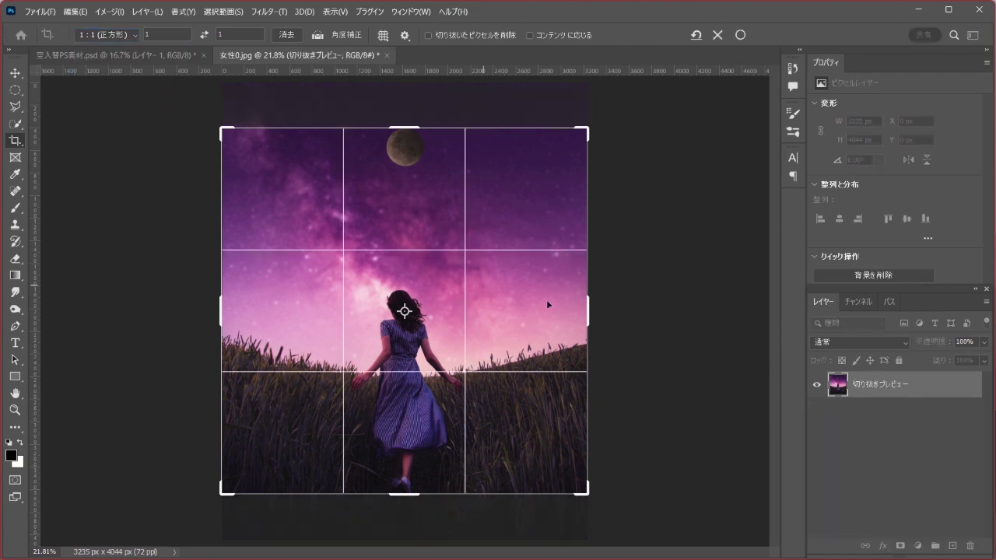
pyautogui.moveTo(588, 312); pyautogui.dragTo(633, 321)
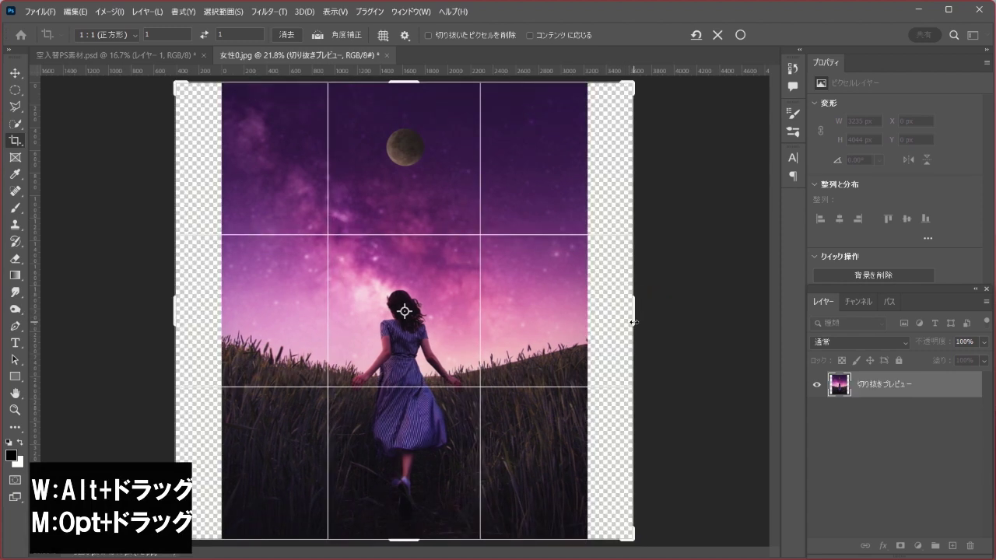
pyautogui.click(741, 35)
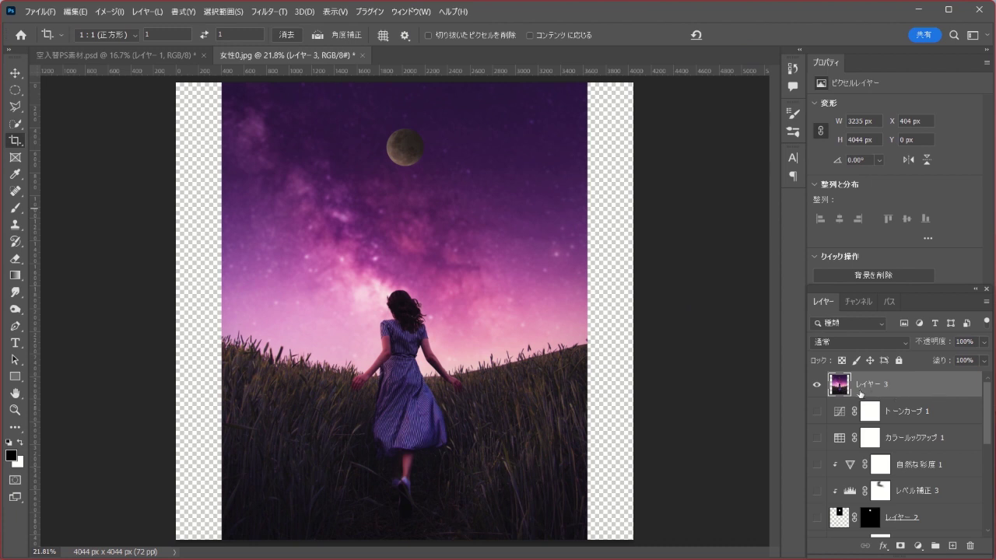
pyautogui.keyDown('ctrl'); pyautogui.click(840, 384); pyautogui.keyUp('ctrl')
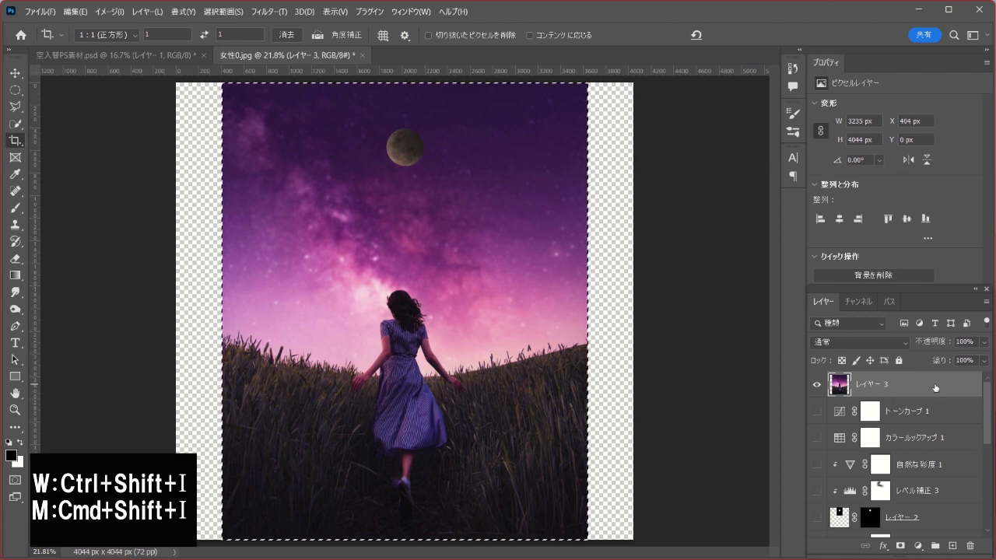
# Step: Invert the selection to the transparent side strips and expand it by 10 pixels
pyautogui.hotkey('ctrl', 'shift', 'i')
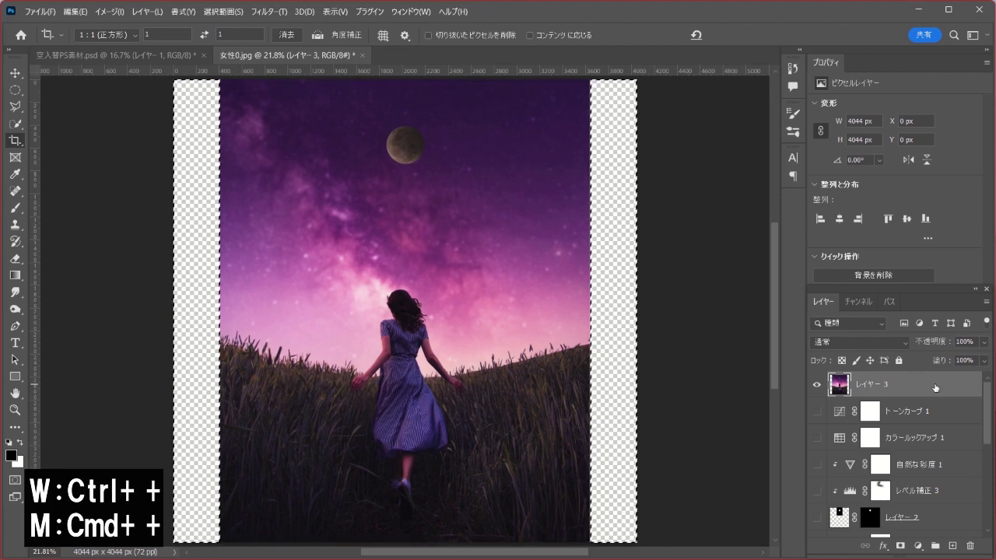
pyautogui.hotkey('ctrl', '+')
pyautogui.hotkey('ctrl', '+')
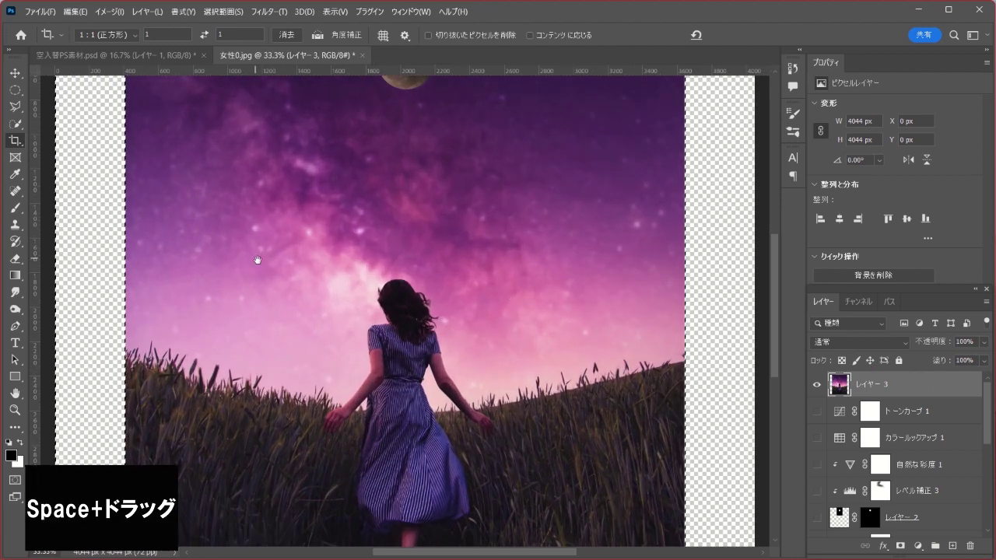
pyautogui.moveTo(257, 259); pyautogui.dragTo(482, 265)
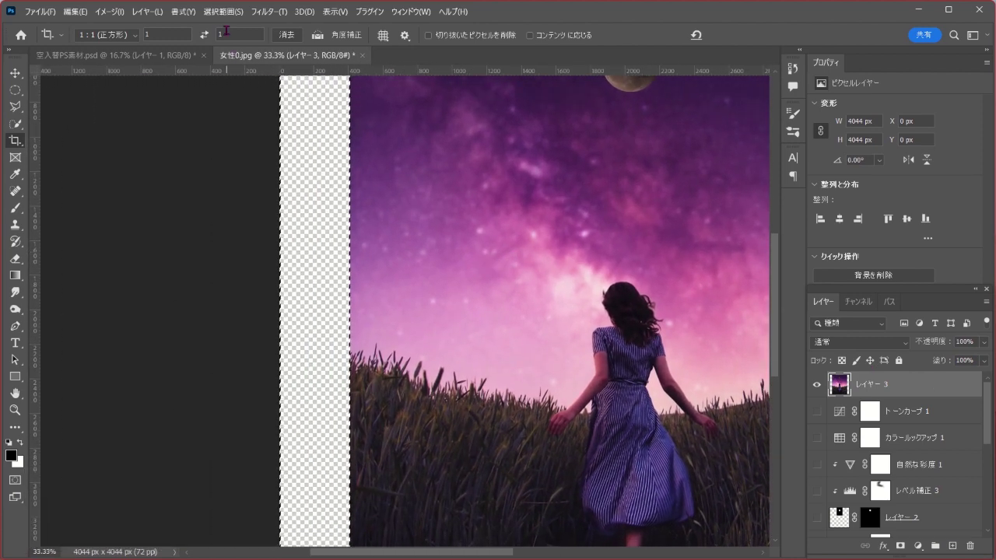
pyautogui.click(224, 12)
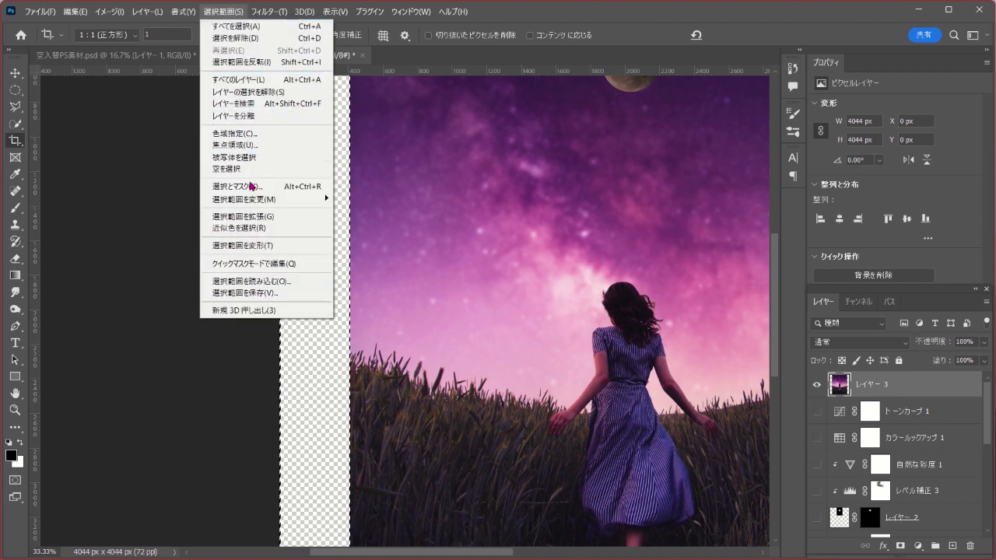
pyautogui.moveTo(245, 199)
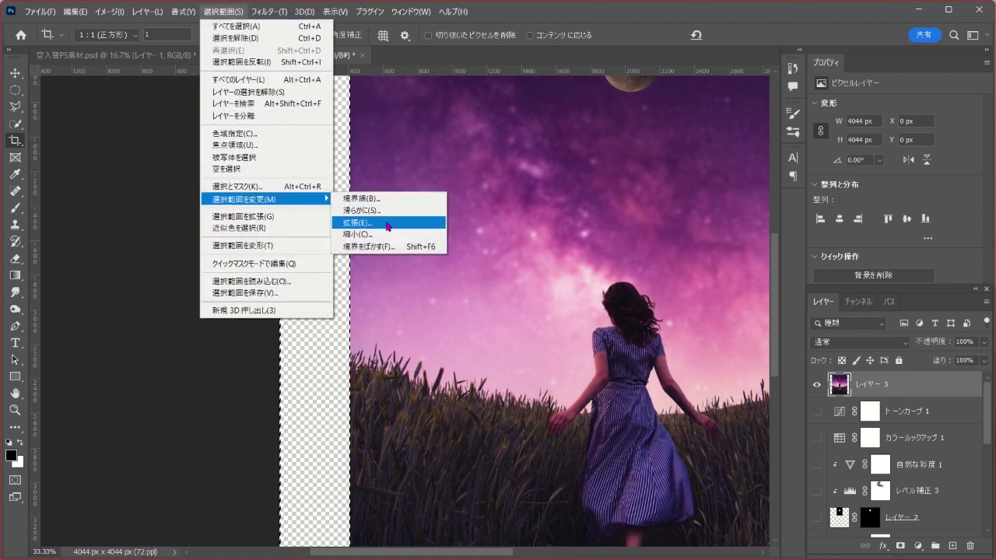
pyautogui.click(416, 227)
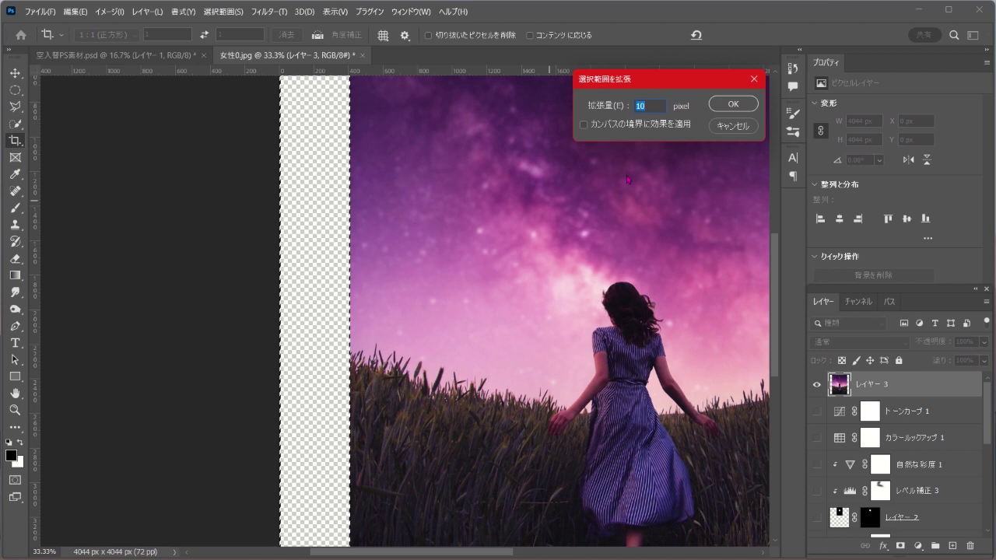
pyautogui.click(655, 104)
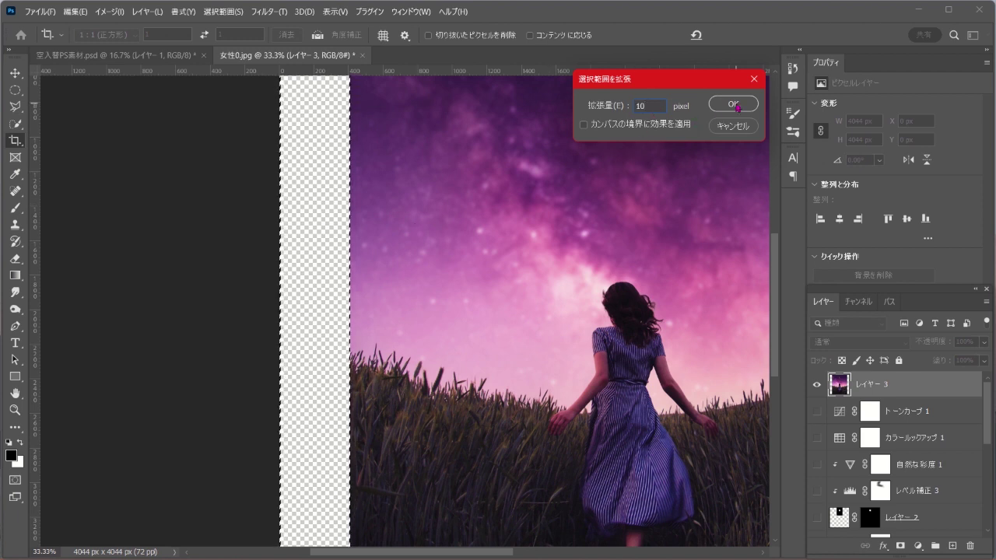
pyautogui.click(732, 103)
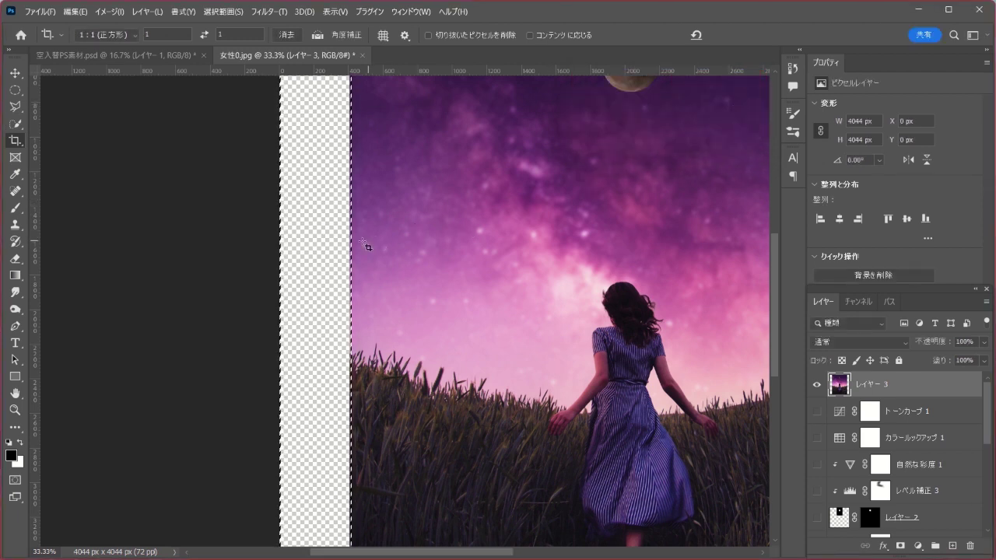
# Step: Content-Aware Fill both side strips with extended sky and grass, then deselect and fit to screen
pyautogui.click(74, 13)
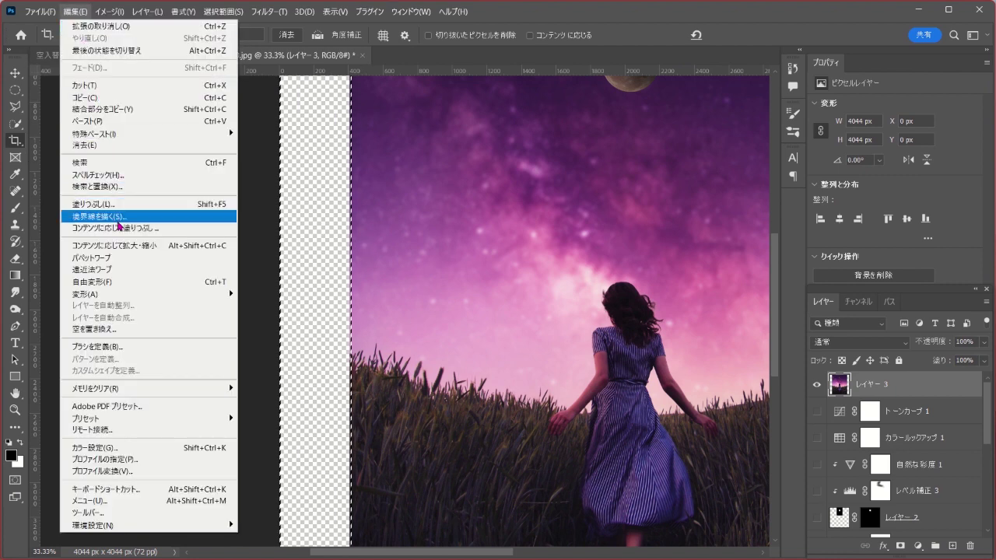
pyautogui.click(162, 232)
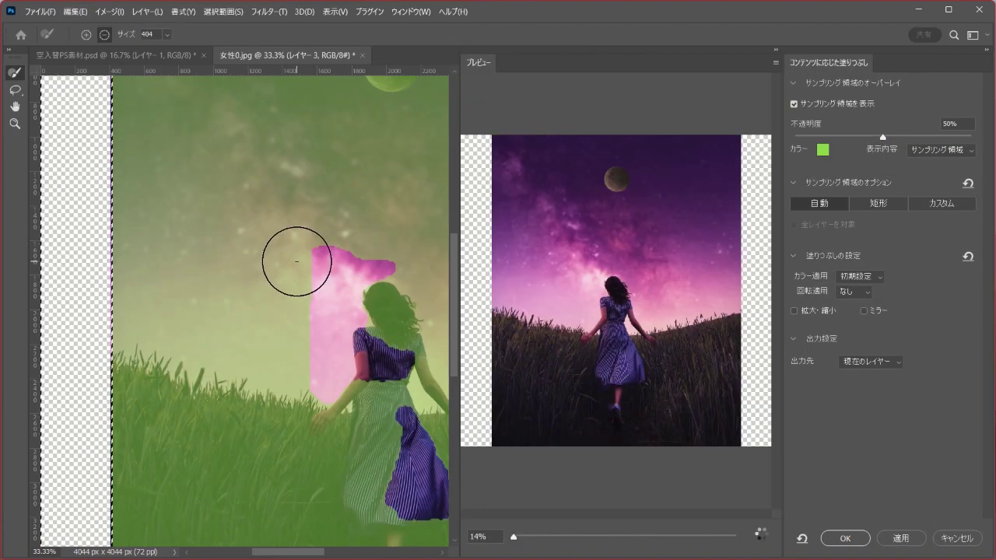
pyautogui.click(845, 538)
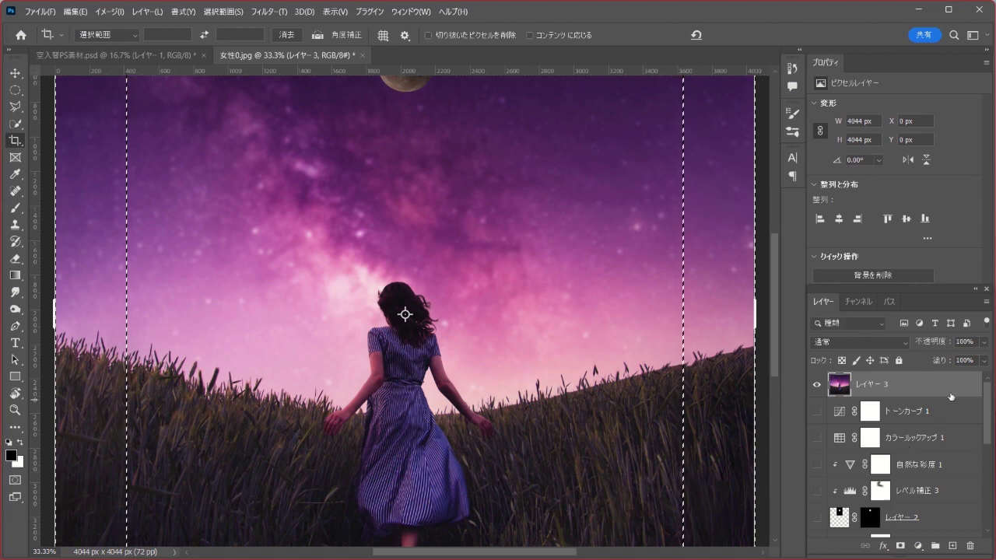
pyautogui.hotkey('ctrl', 'd')
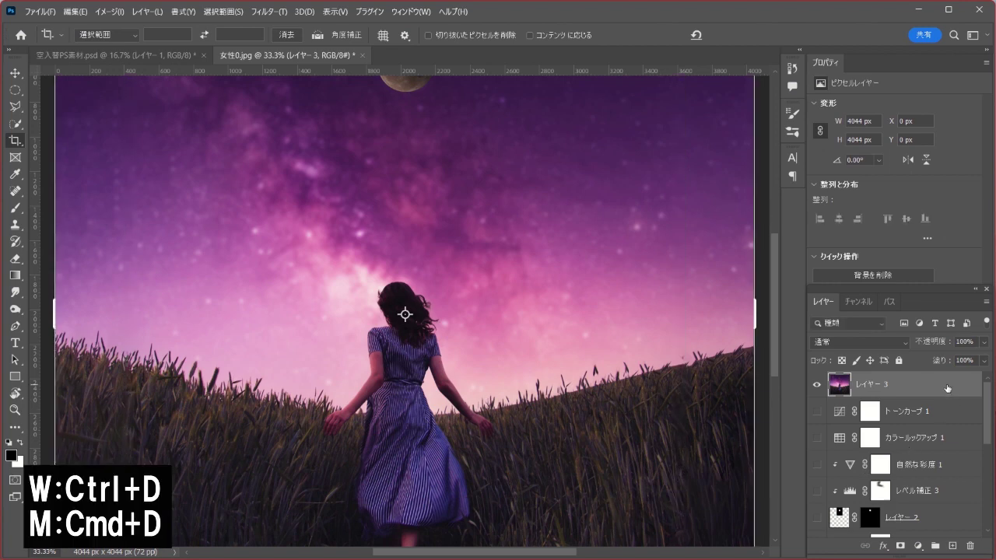
pyautogui.hotkey('ctrl', '0')
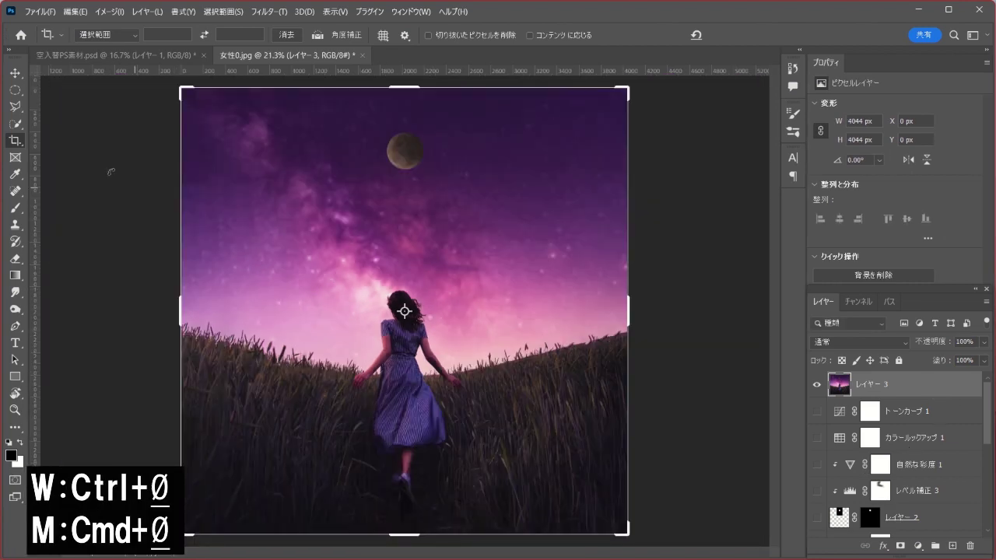
pyautogui.click(21, 92)
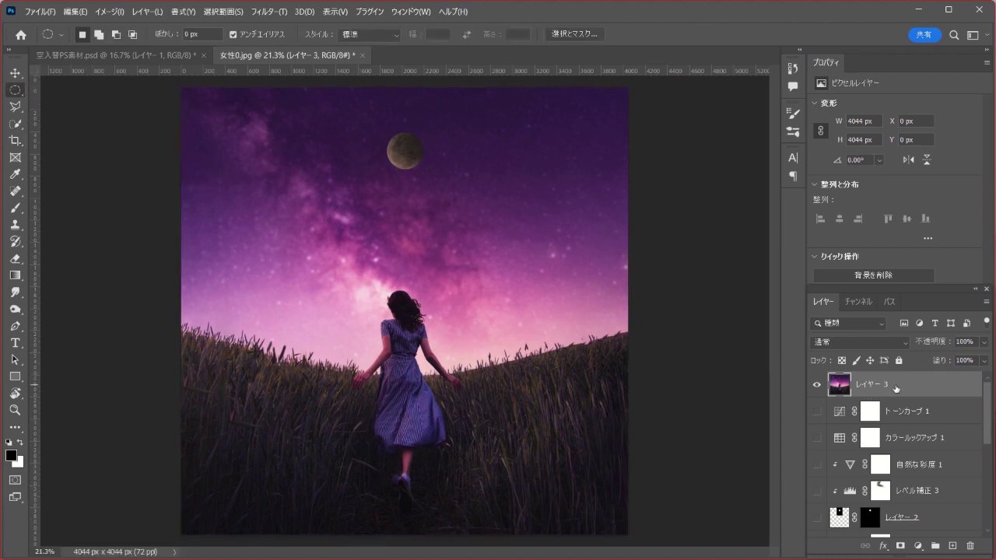
pyautogui.scroll(-3, 990, 417)
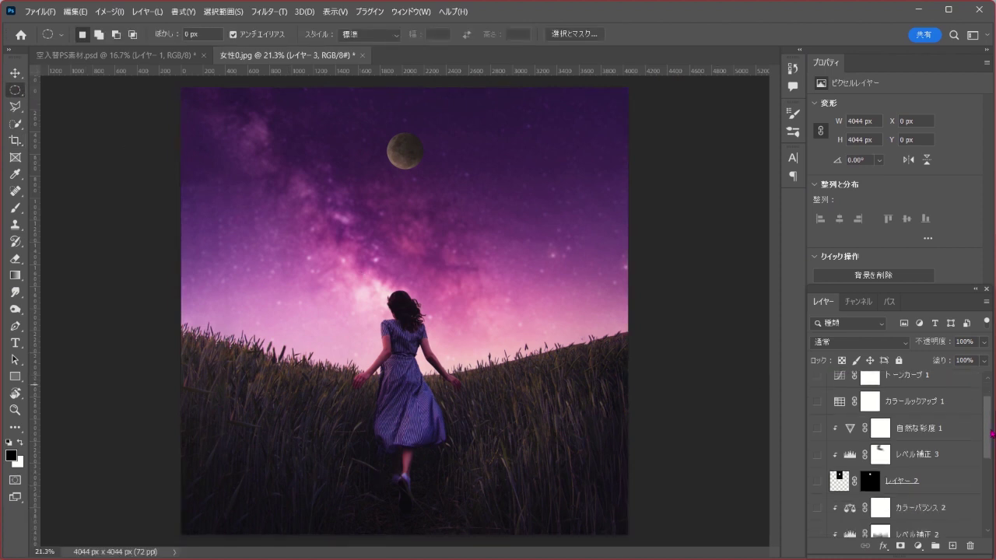
pyautogui.scroll(-3, 990, 417)
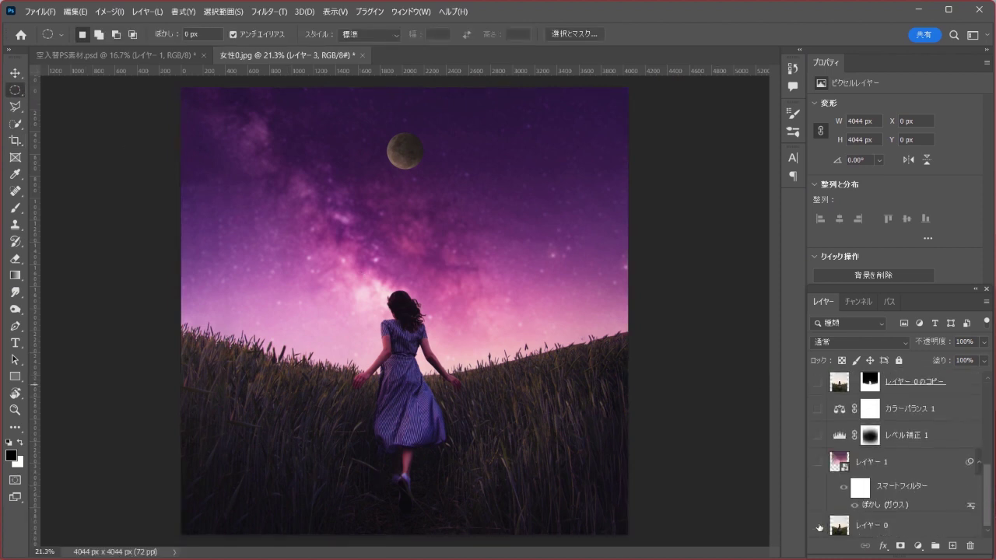
pyautogui.keyDown('alt'); pyautogui.click(817, 526); pyautogui.keyUp('alt')
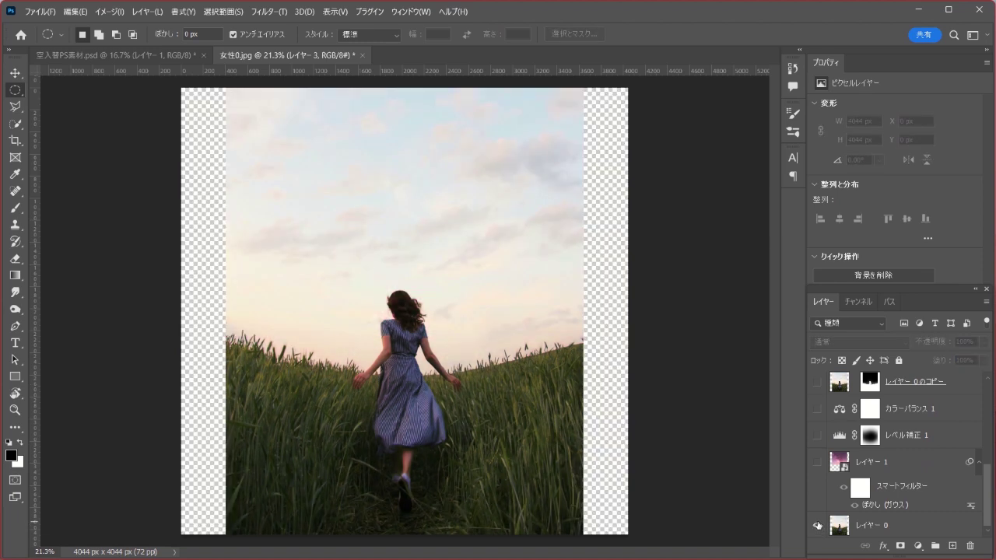
pyautogui.keyDown('alt'); pyautogui.click(817, 526); pyautogui.keyUp('alt')
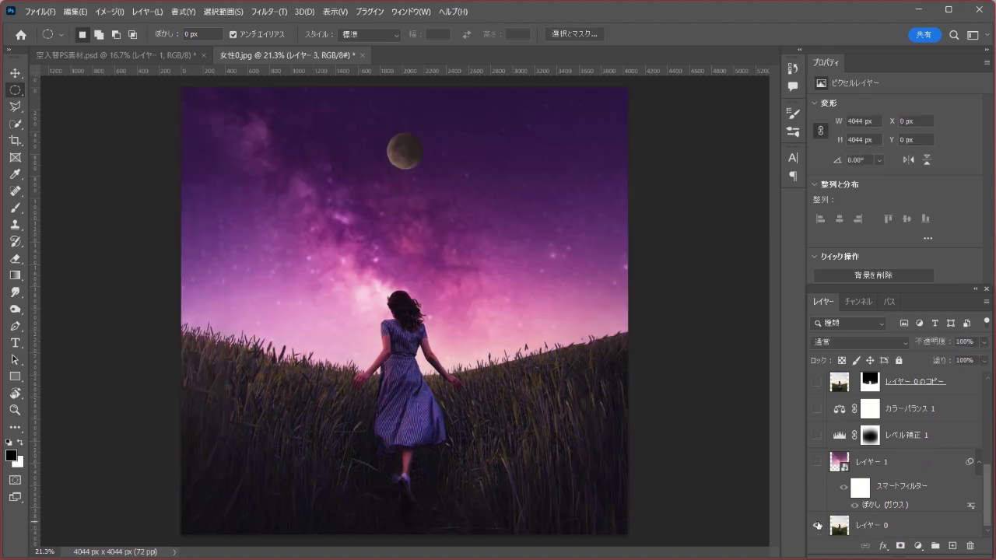
pyautogui.keyDown('alt'); pyautogui.click(817, 526); pyautogui.keyUp('alt')
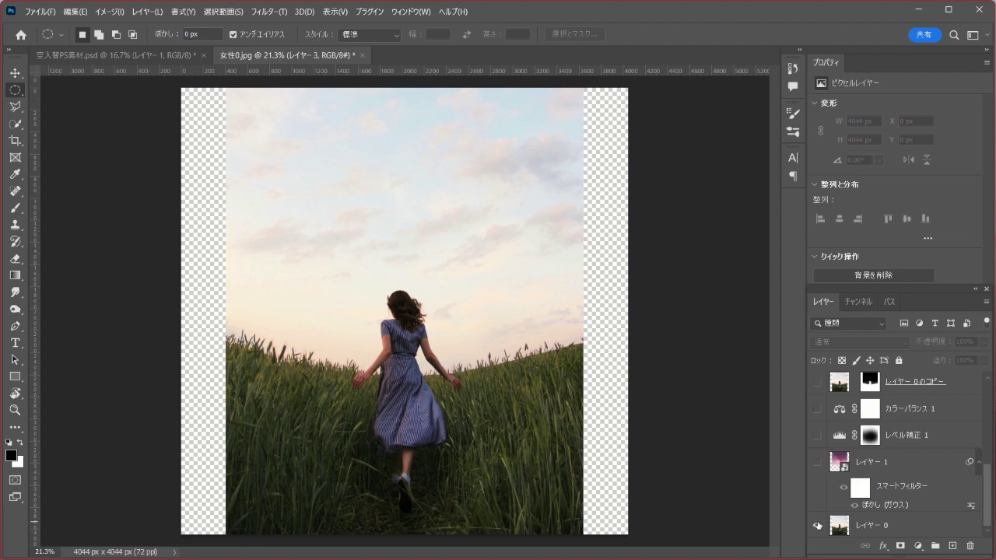
pyautogui.keyDown('alt'); pyautogui.click(816, 526); pyautogui.keyUp('alt')
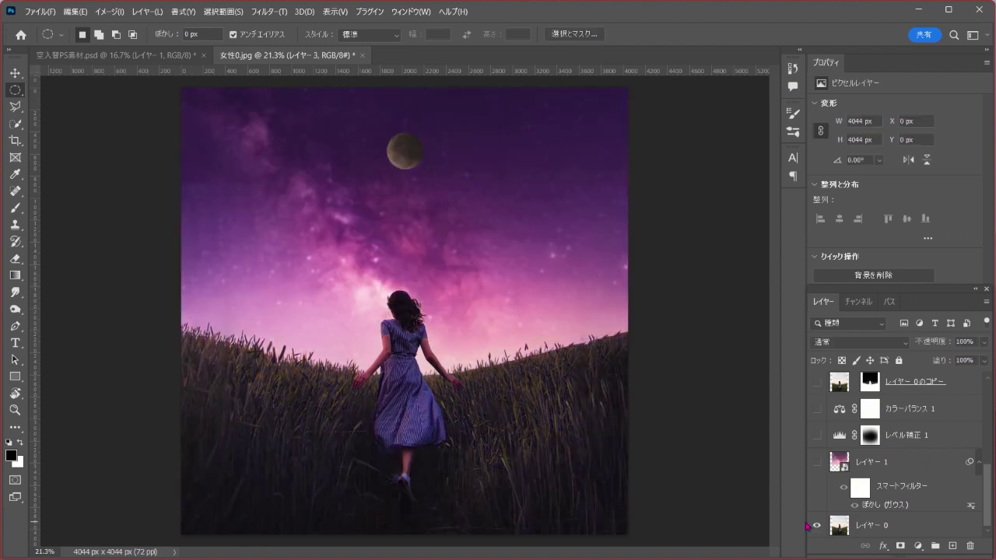